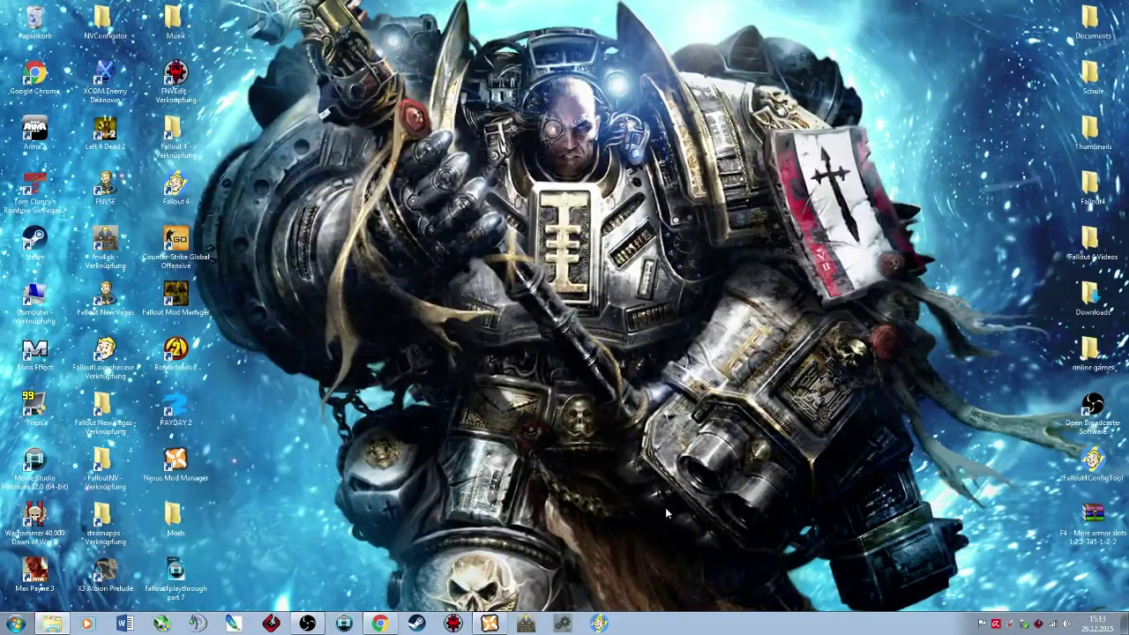
Open the Fr4nsson's Light Tweaks V1.6-2139-1-6 archive from the Downloads folder and dismiss the WinRAR pop-up.
double_click(1075, 302)
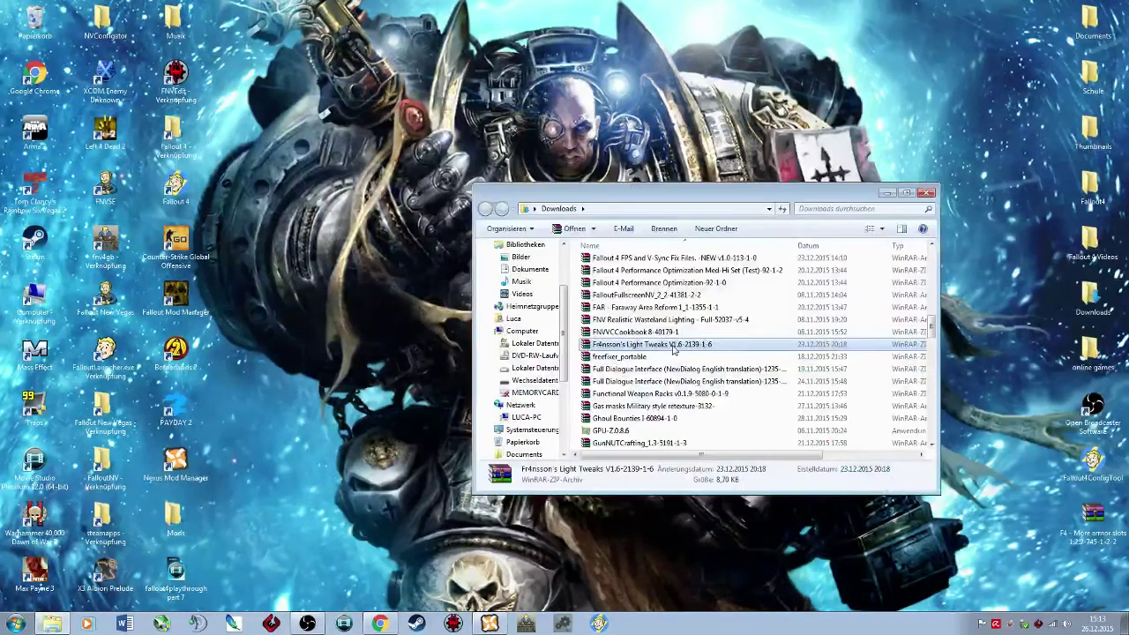
double_click(674, 346)
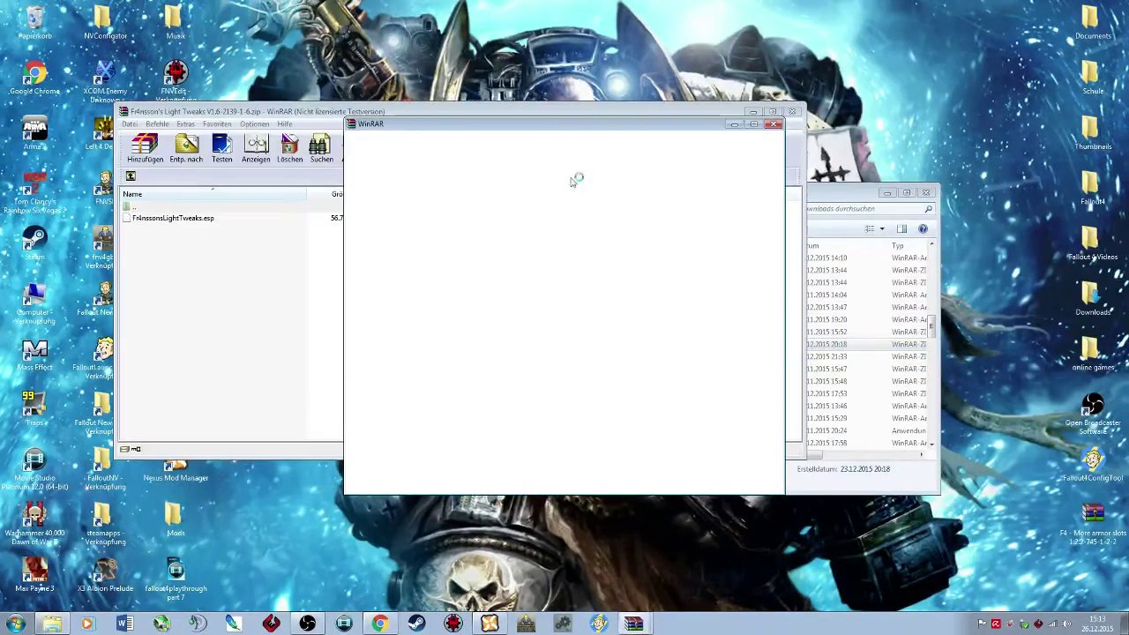
click(773, 125)
drag(690, 116, 908, 108)
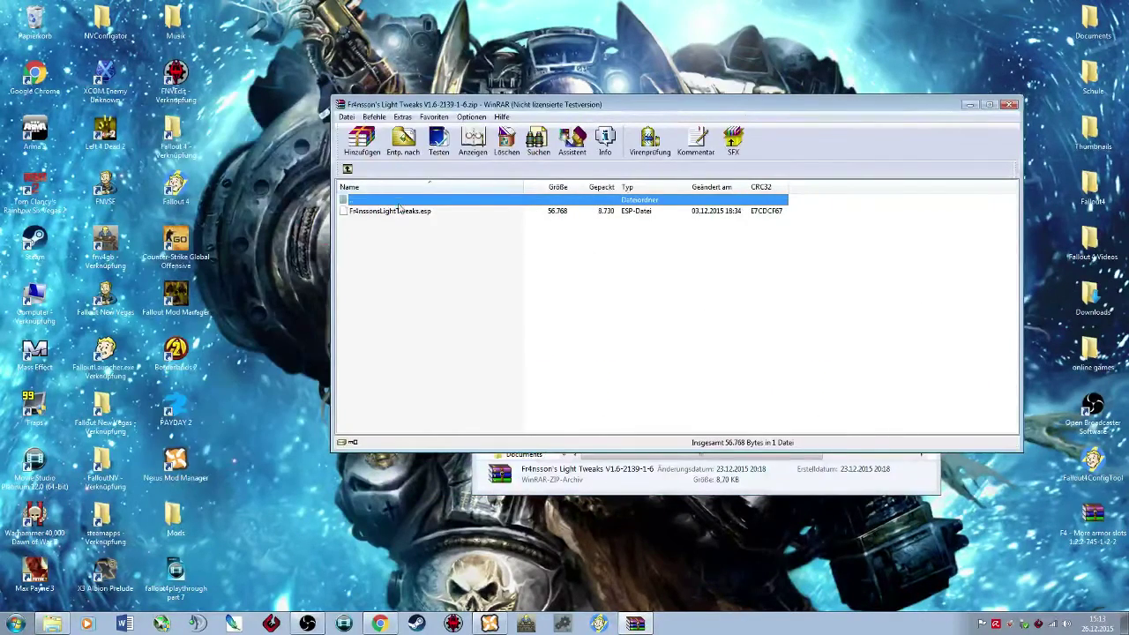
Extract Fr4nssonsLightTweaks.esp from the archive into the Fallout 4 Data folder, replacing the existing file, and close the open windows.
double_click(176, 134)
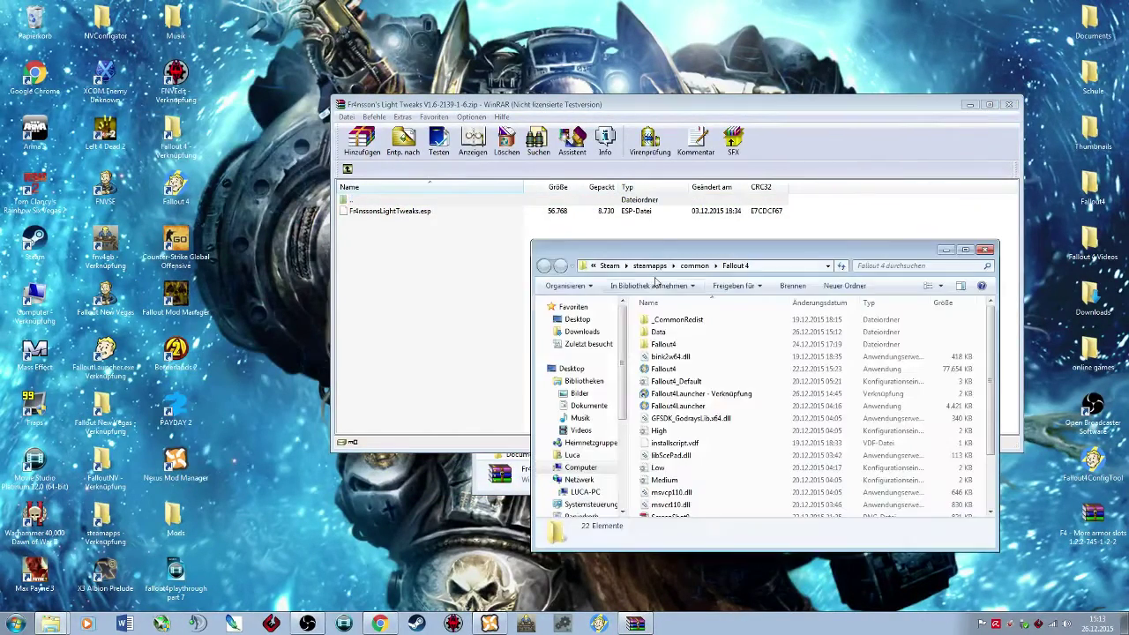
double_click(657, 332)
click(425, 212)
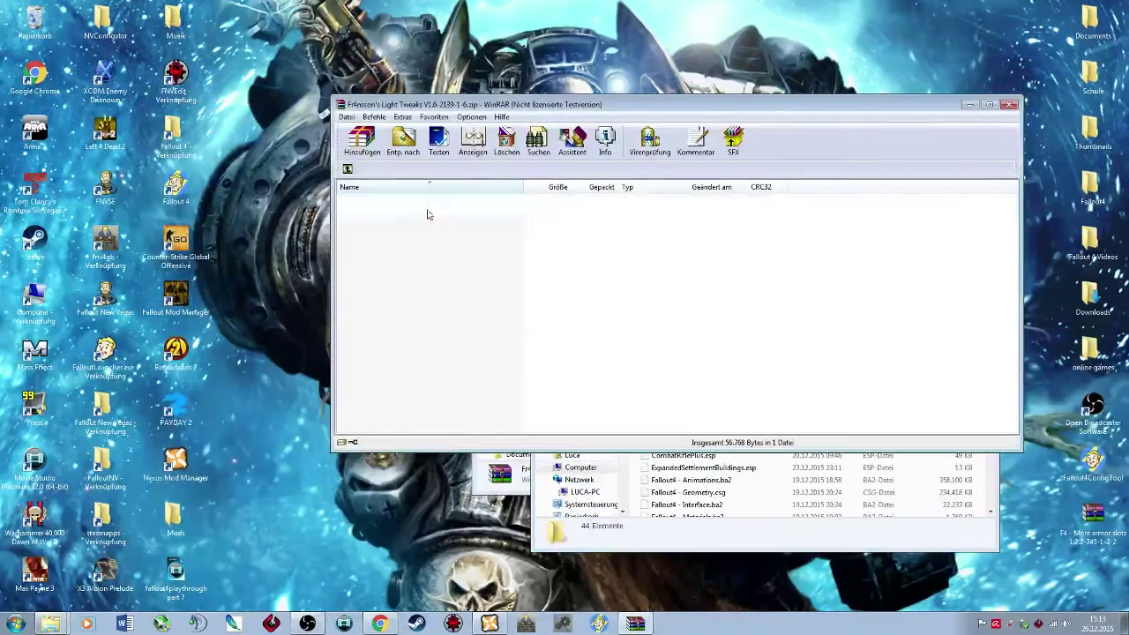
drag(427, 214, 951, 518)
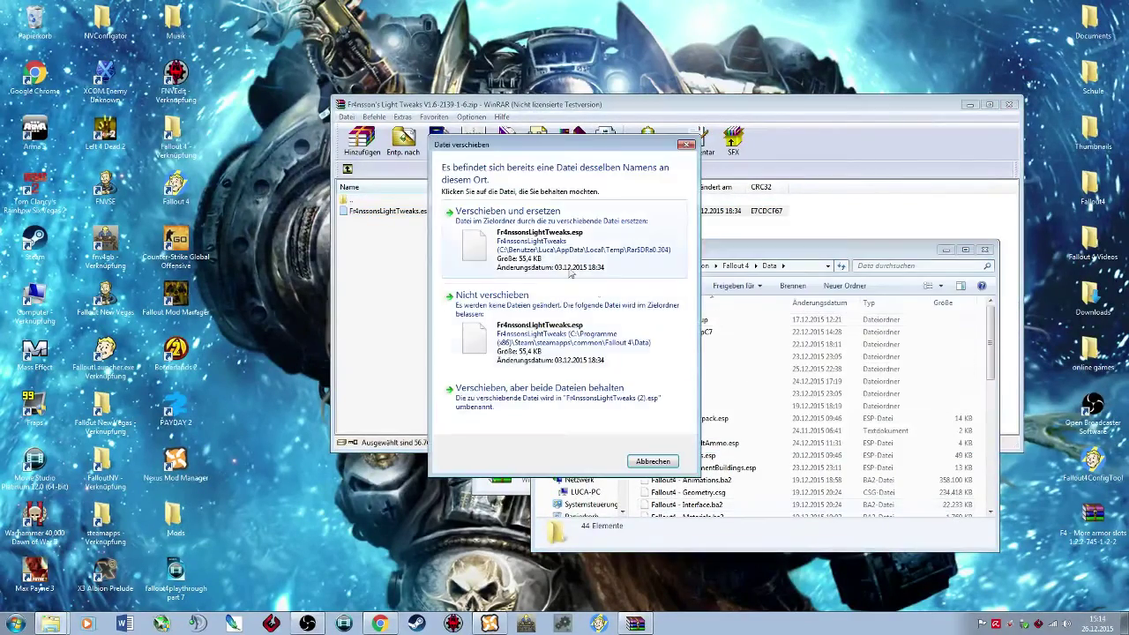
click(571, 274)
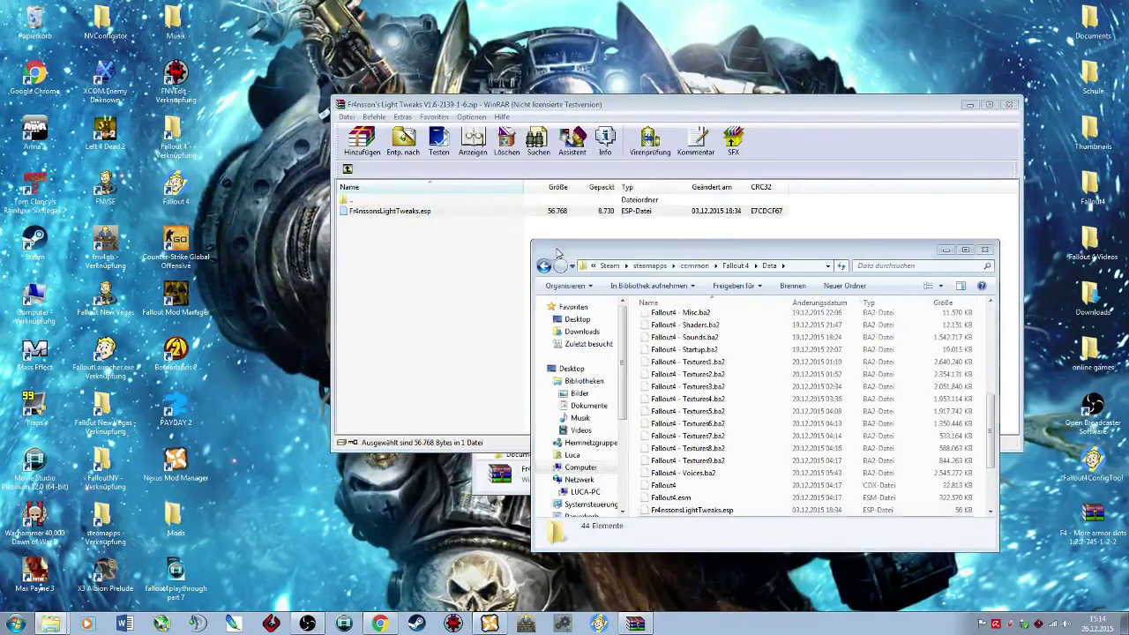
click(985, 252)
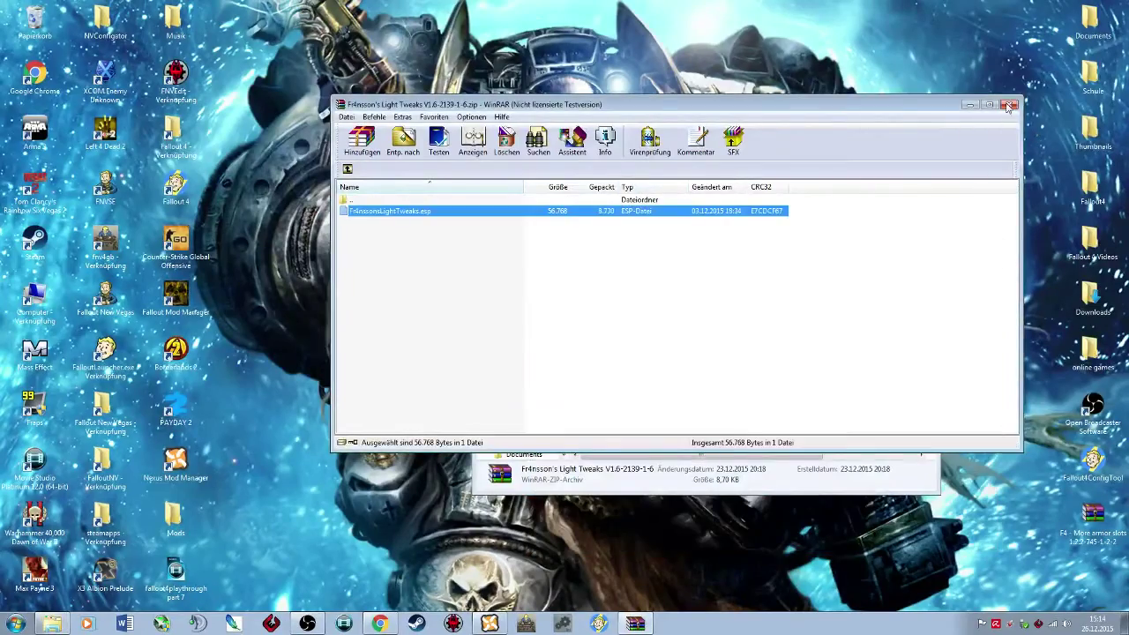
click(1010, 106)
click(928, 183)
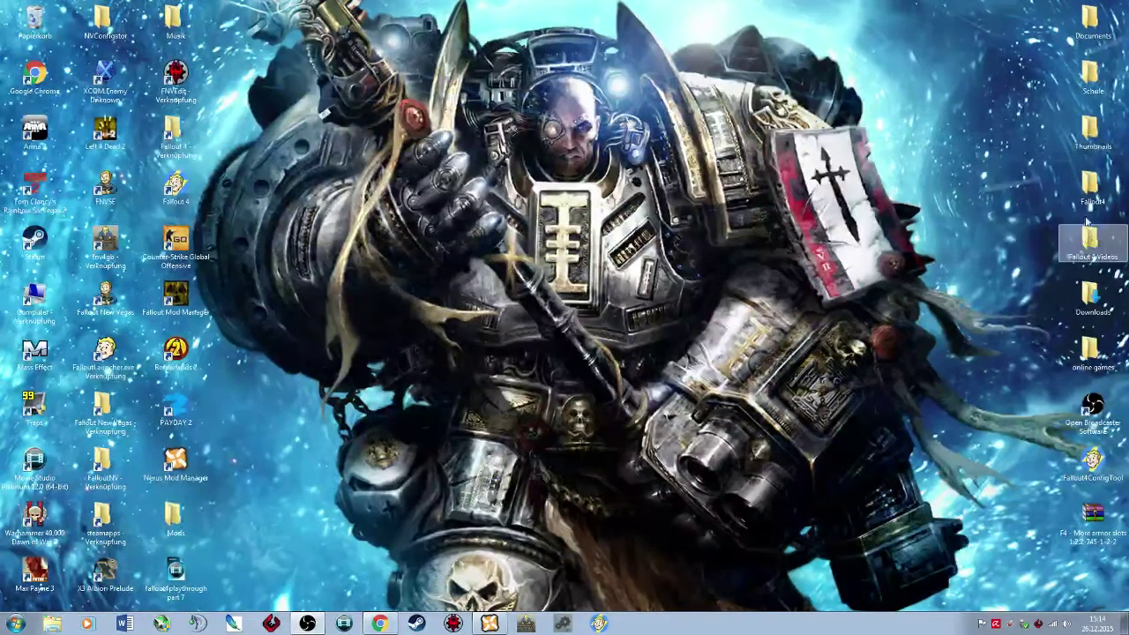
Open the Fallout4 configuration file in the Fallout4 settings folder, highlight the sResourceDataDirsFinal value under [Archive], and close the file.
double_click(1088, 190)
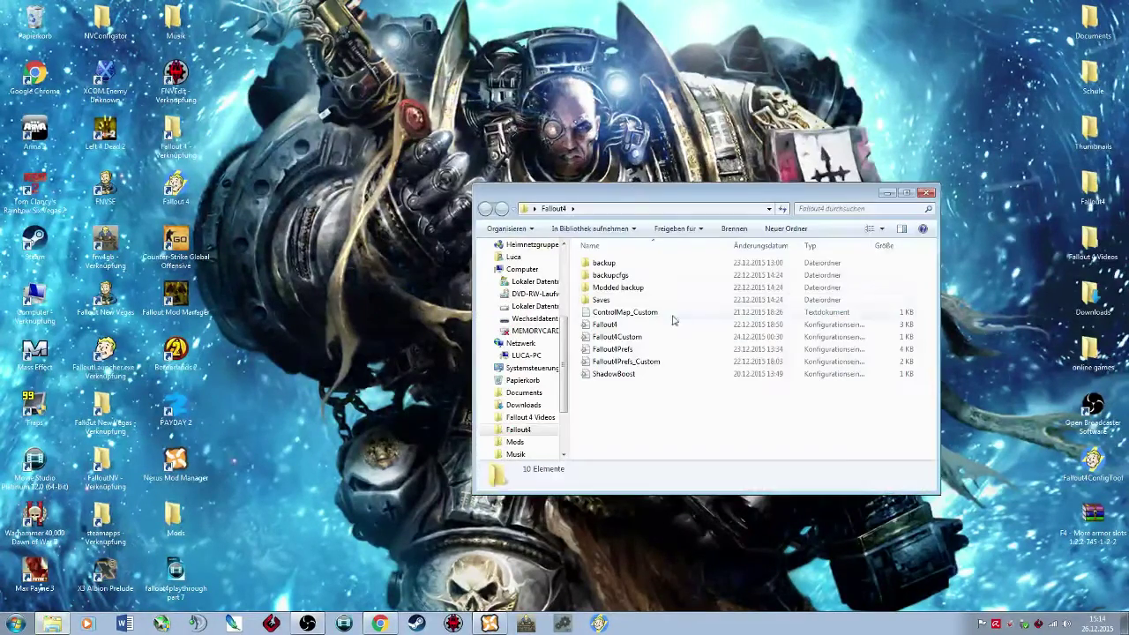
double_click(618, 325)
scroll(630, 327, down, 15)
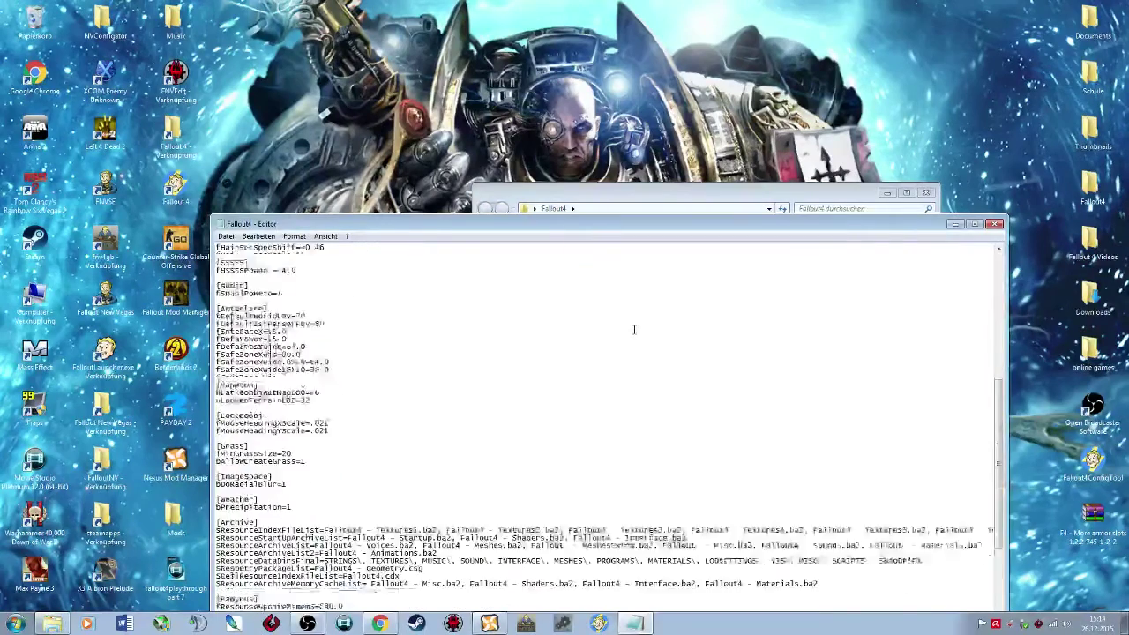
scroll(358, 476, down, 1)
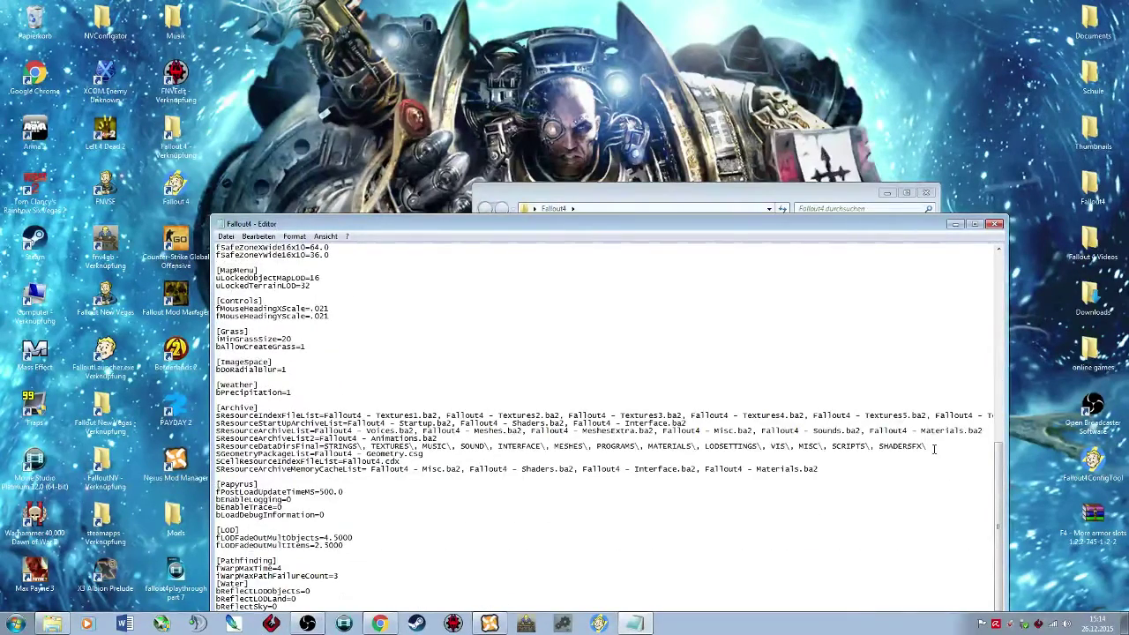
drag(934, 449, 326, 446)
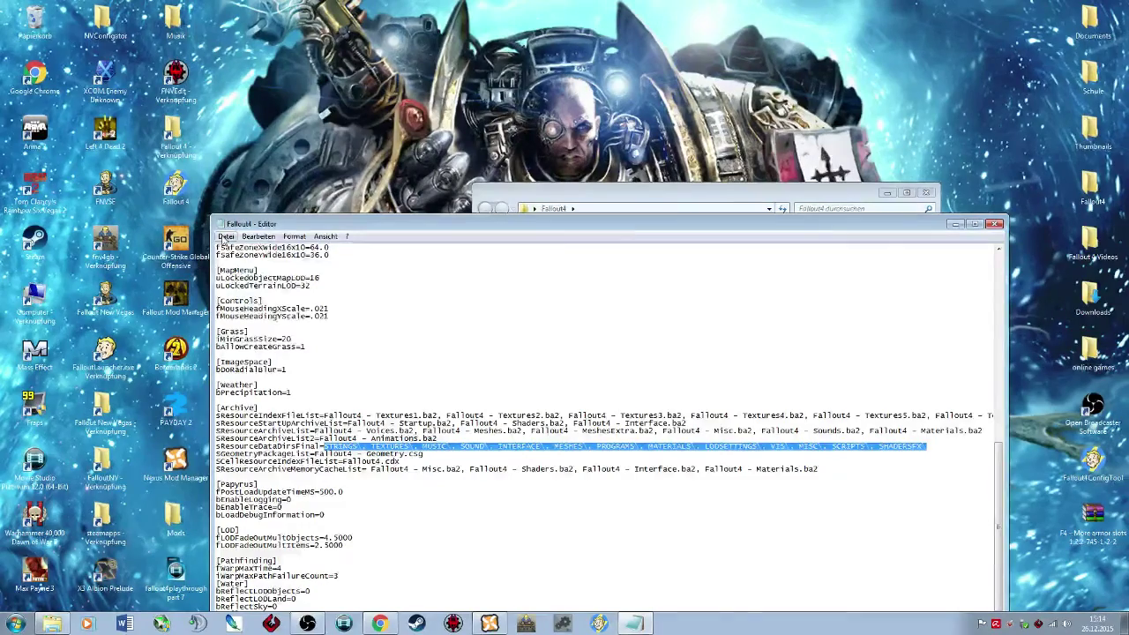
click(226, 237)
click(994, 224)
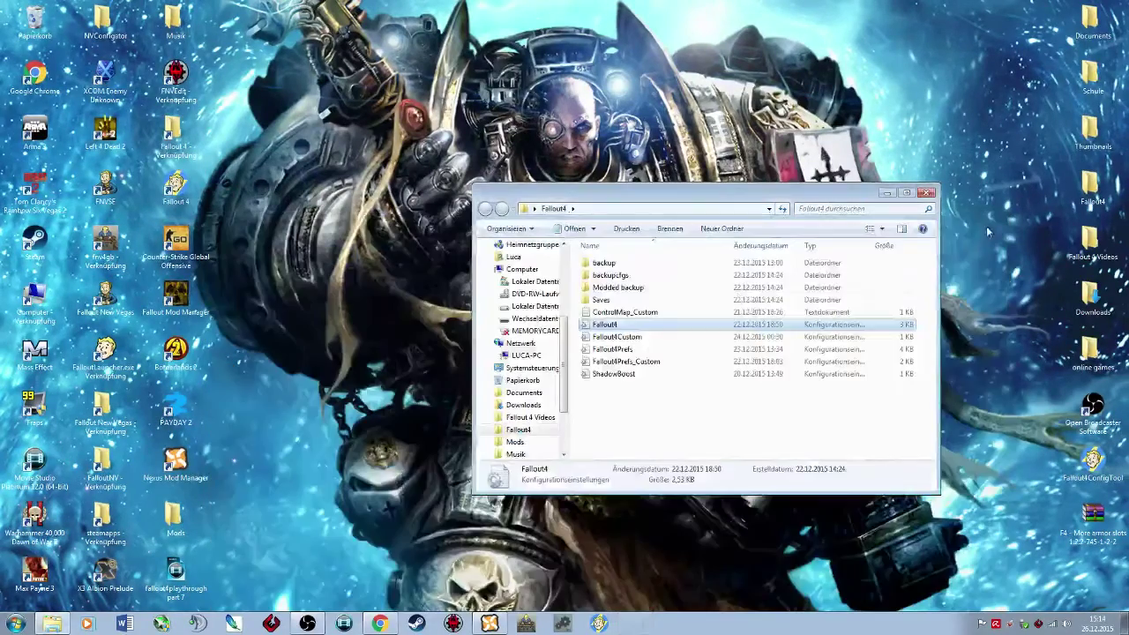
Open the Fallout4Custom configuration file, highlight its [Archive] and [Launcher] lines for review, and close the file and folder.
double_click(617, 337)
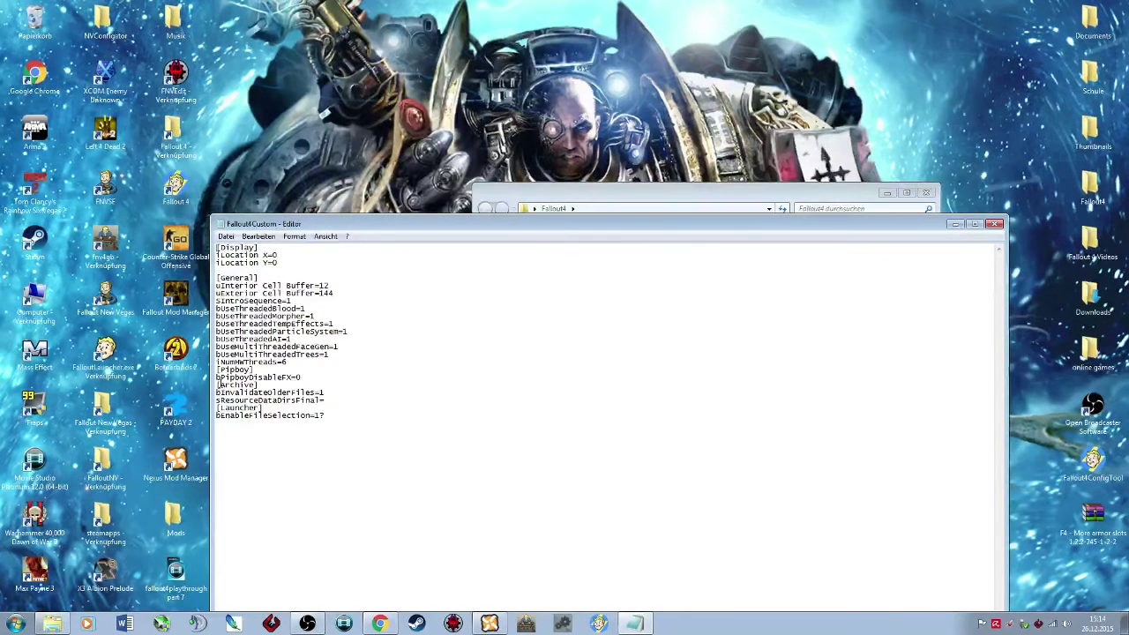
drag(218, 385, 335, 416)
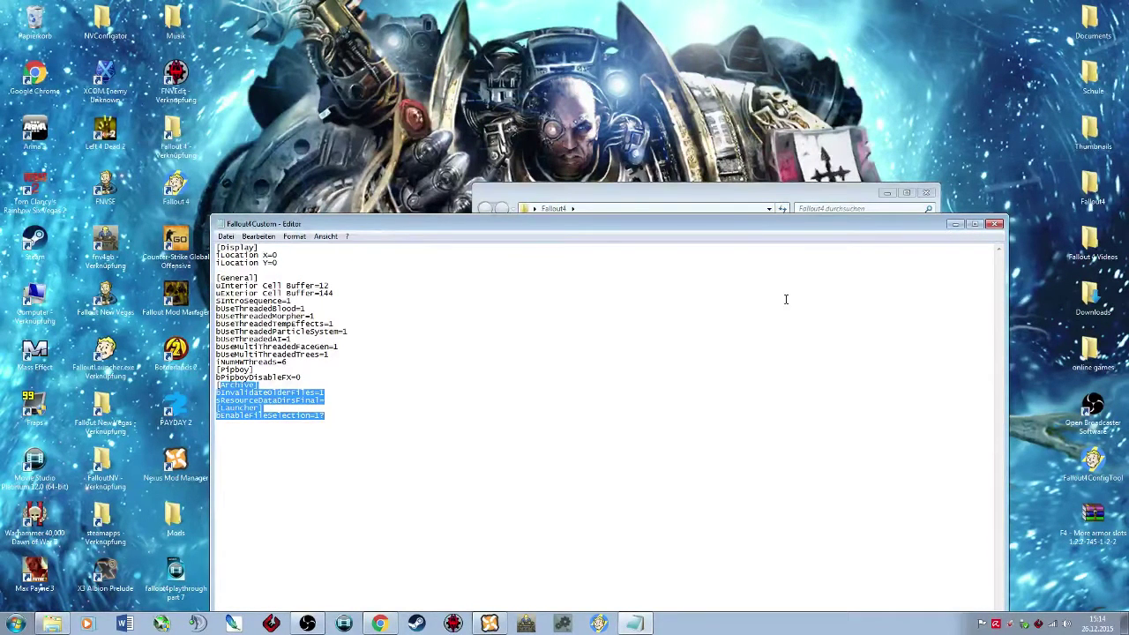
click(434, 383)
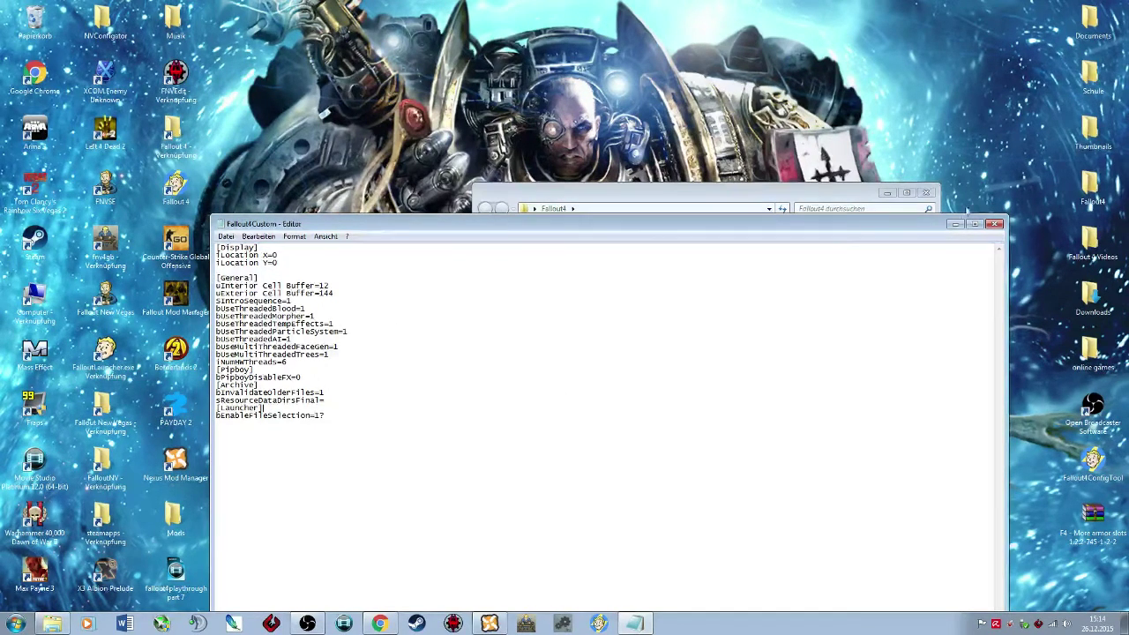
click(995, 224)
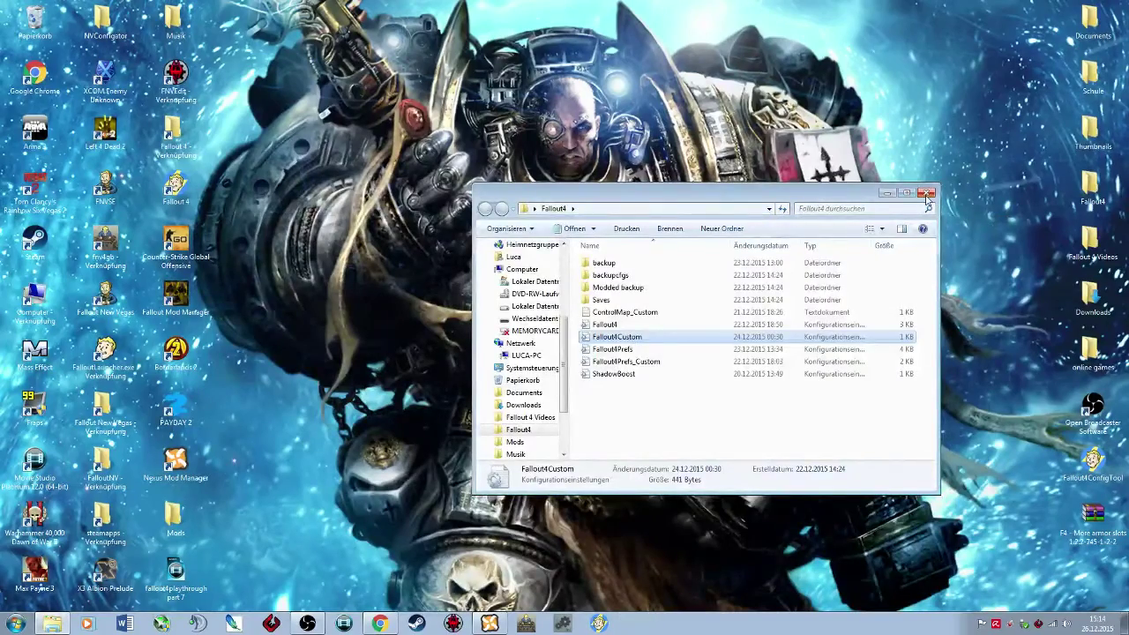
click(928, 193)
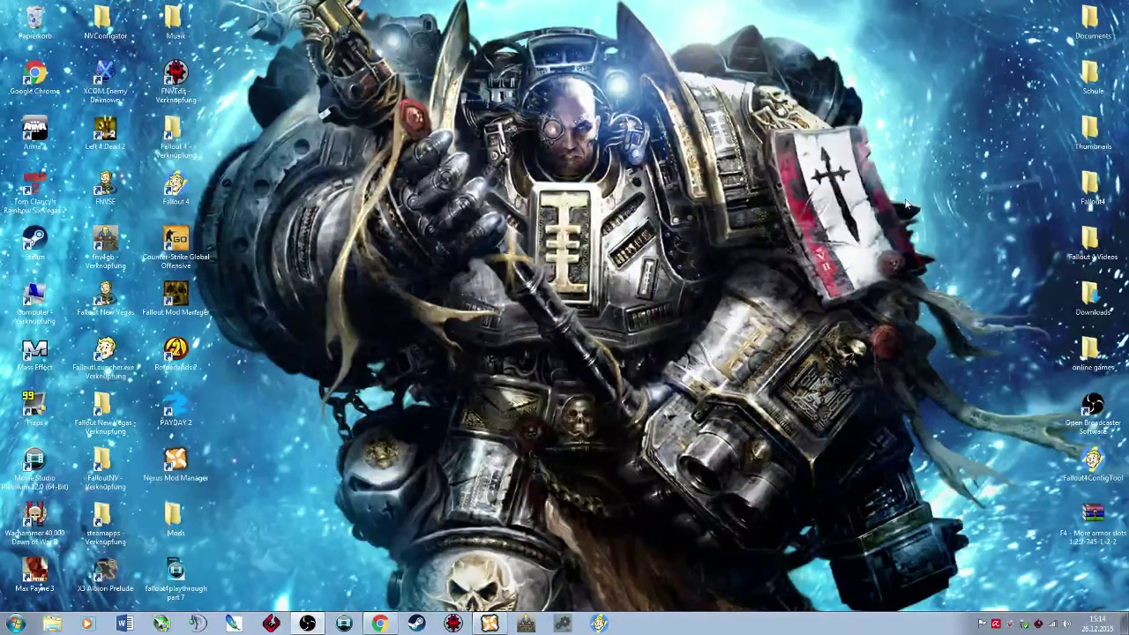
key(Down)
key(Down)
key(Down)
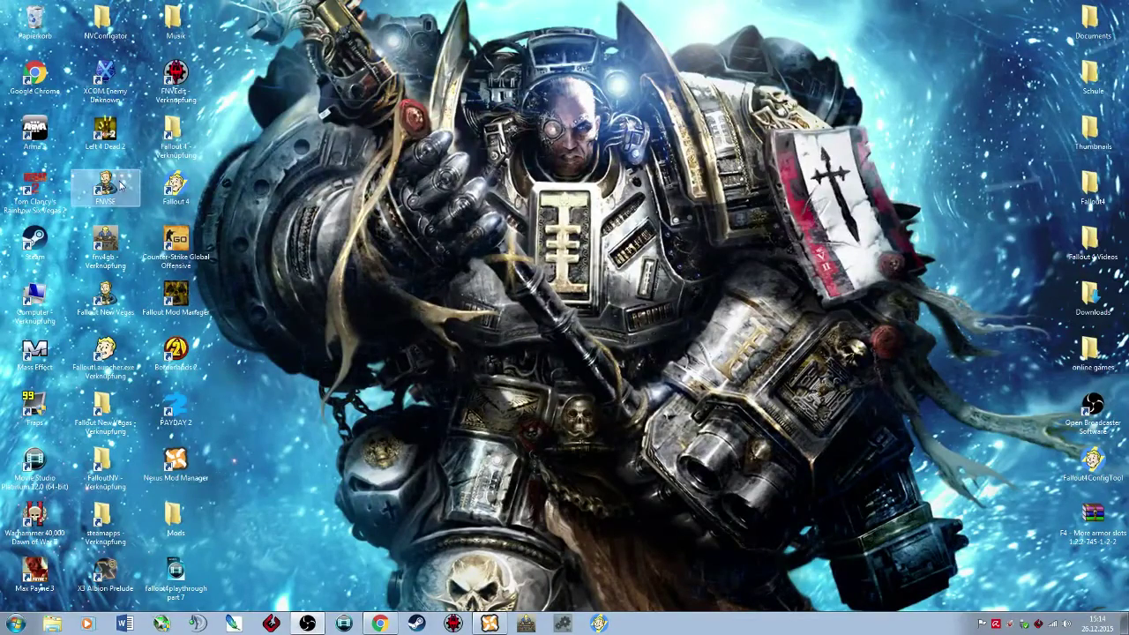
click(786, 241)
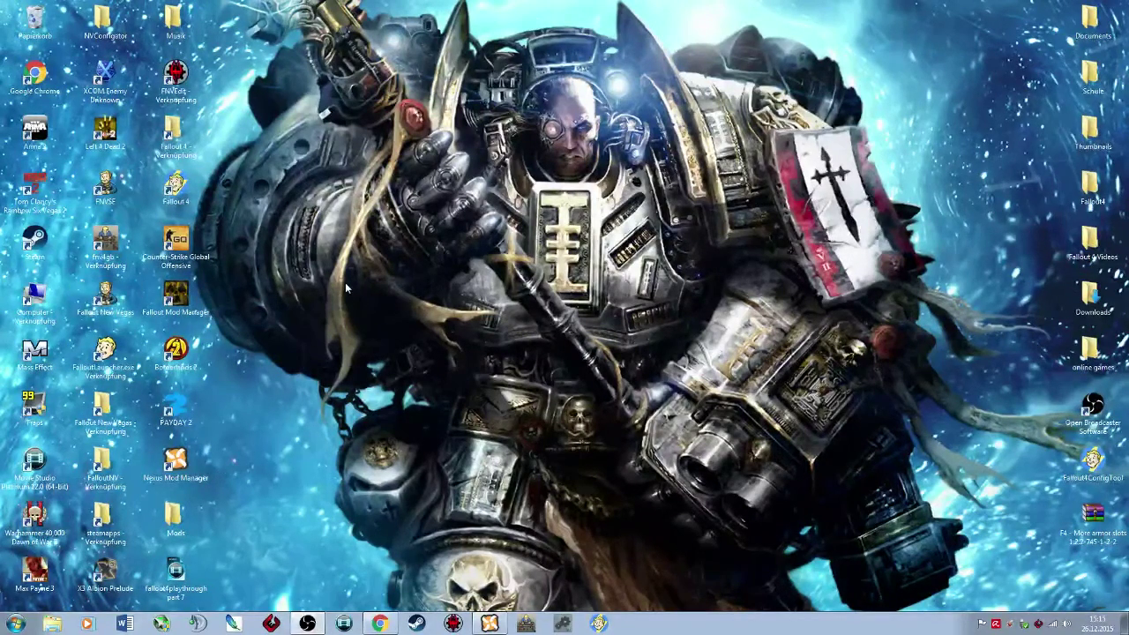
double_click(174, 132)
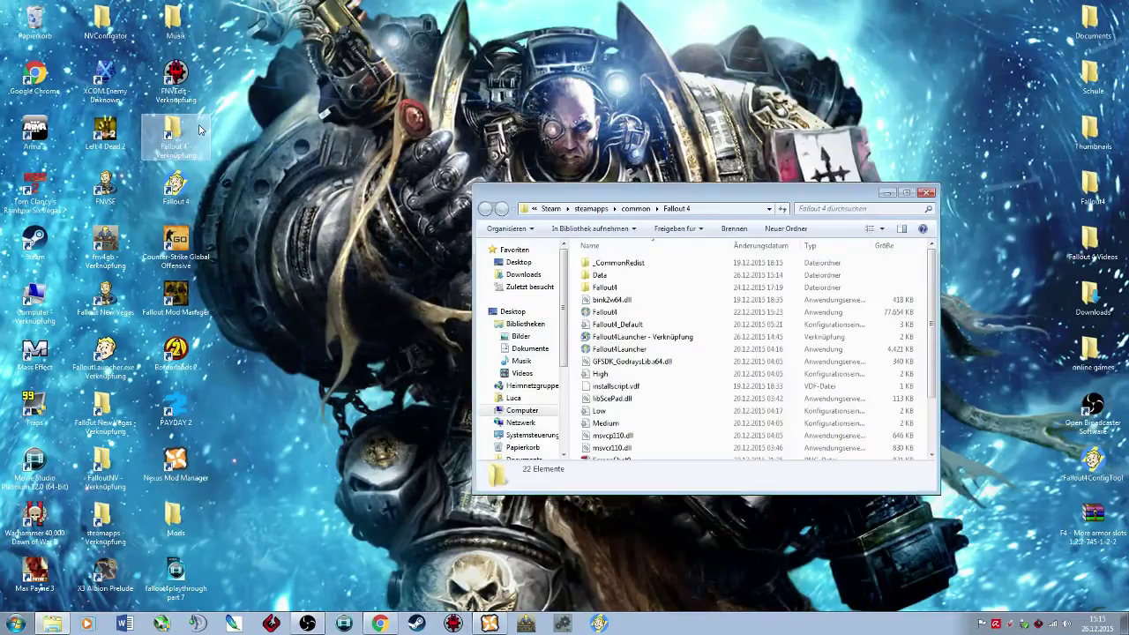
click(927, 192)
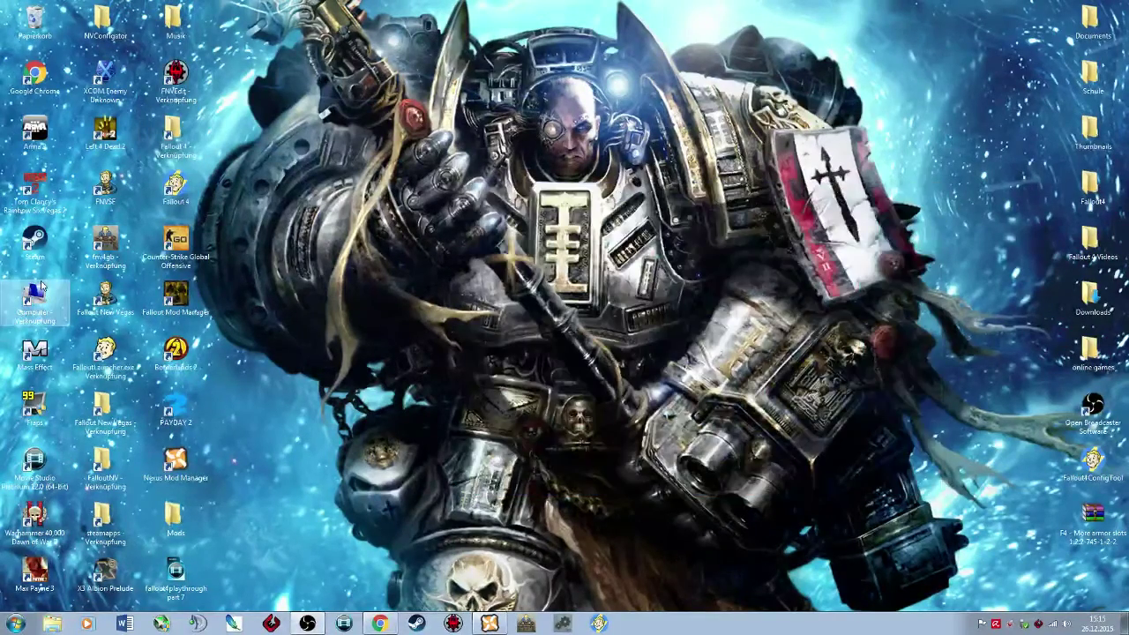
Browse on drive C: to the AppData\Local folder of the Windows user profile.
key(super+e)
double_click(693, 280)
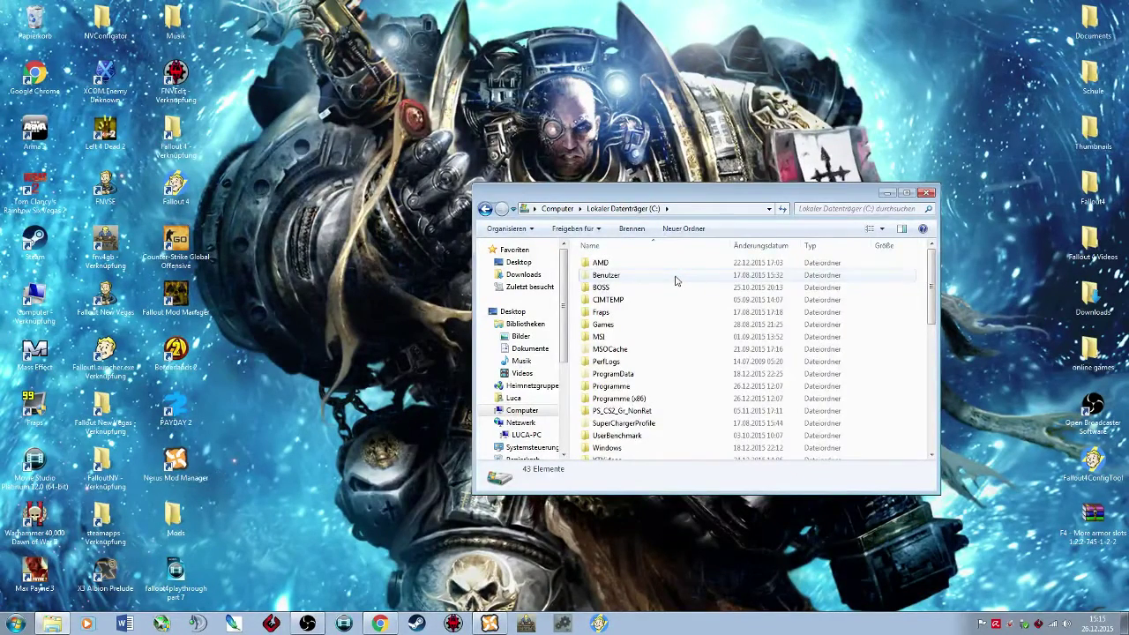
double_click(676, 278)
double_click(672, 276)
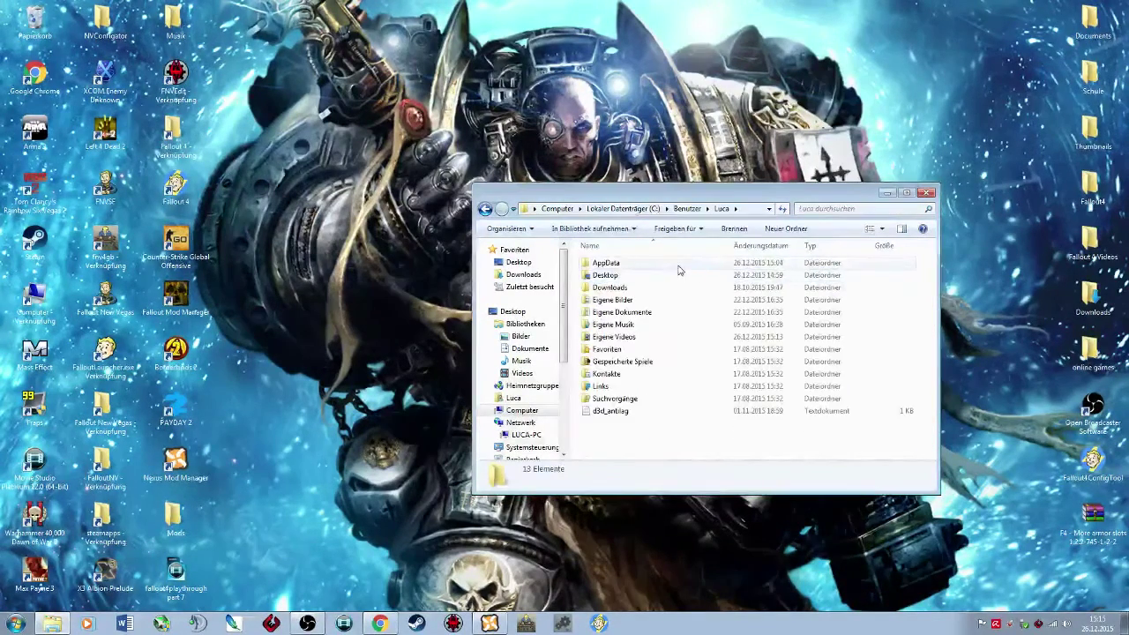
double_click(674, 264)
double_click(668, 264)
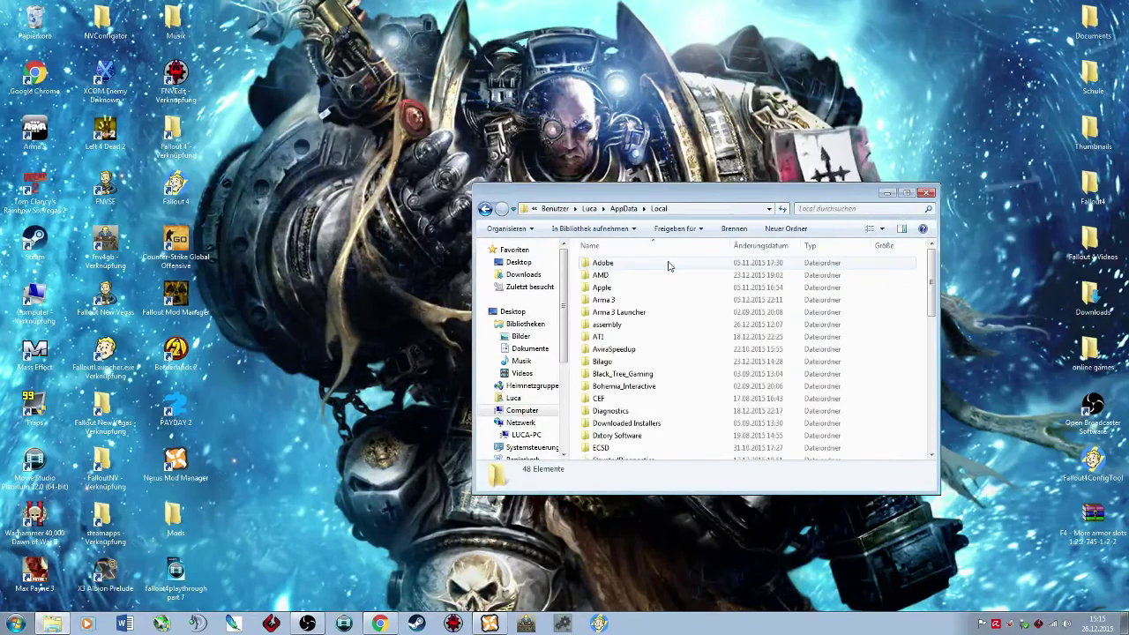
Open the plugins text file in the Fallout4 folder under AppData\Local and examine its list of mod plugins.
scroll(668, 265, down, 6)
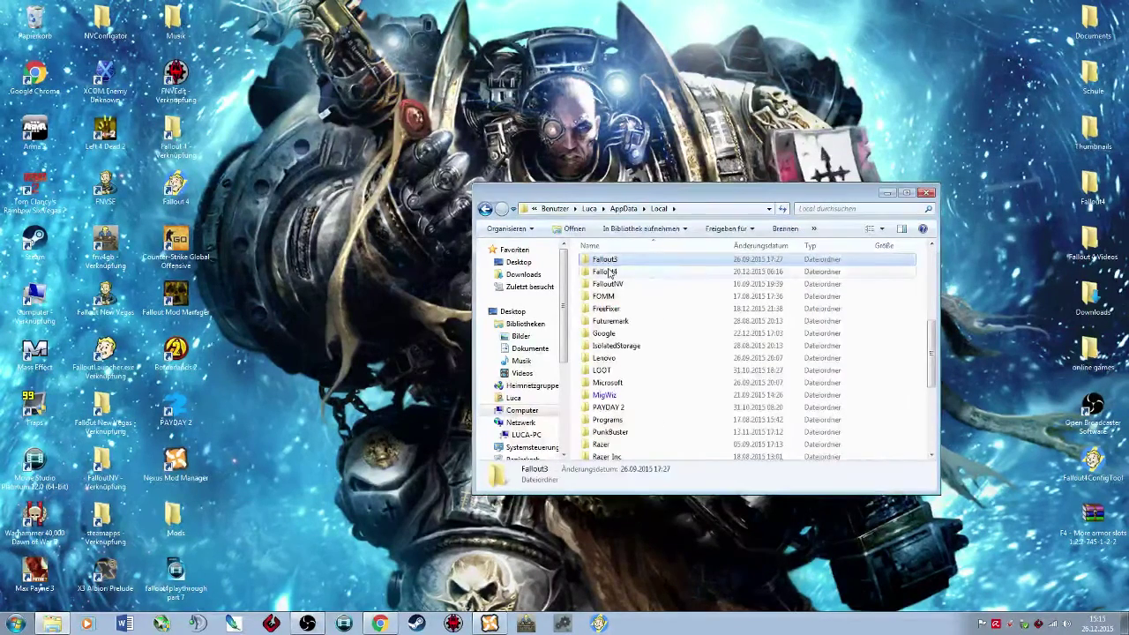
double_click(668, 265)
double_click(605, 315)
click(355, 323)
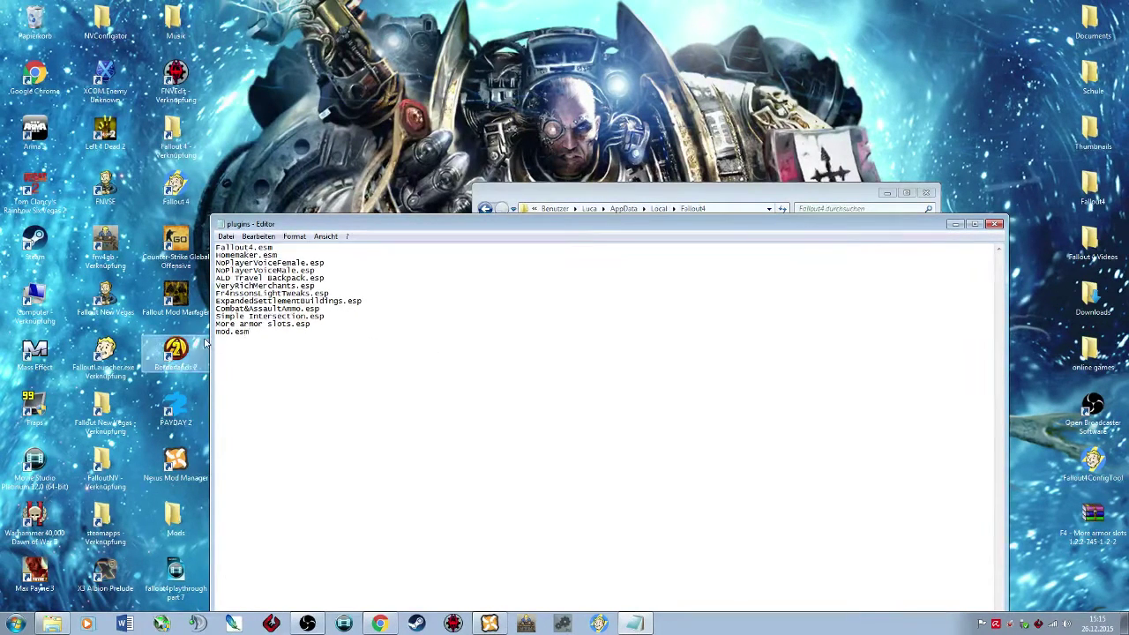
click(227, 236)
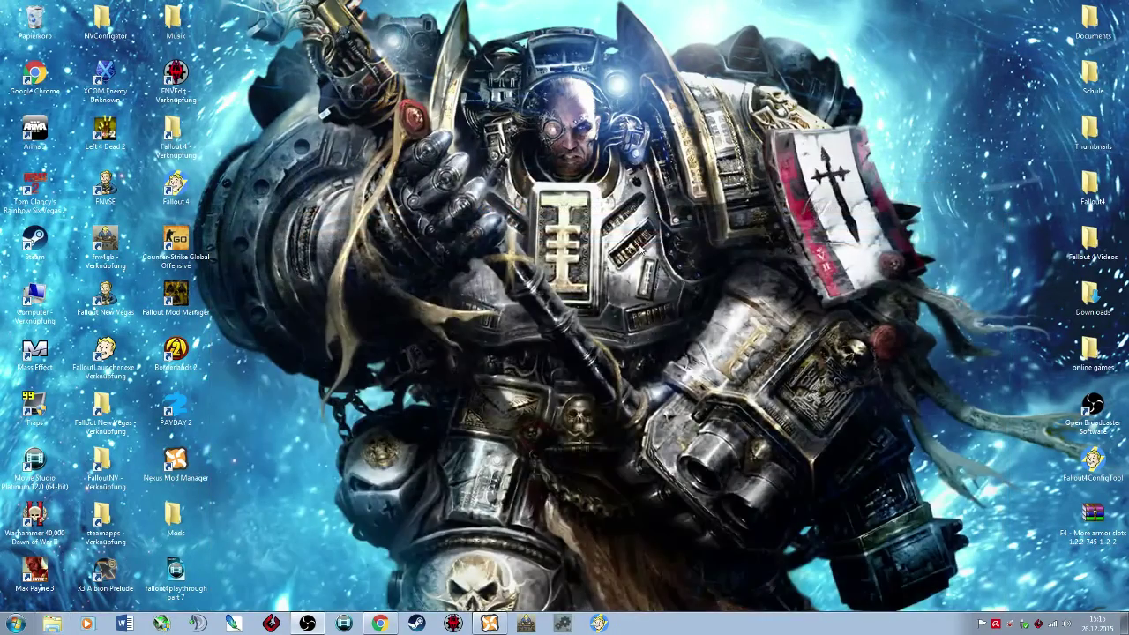
Switch to Nexus Mod Manager and add the Carbon Fiber SOPMOD Combat Rifle-6342-1-0 mod from its archive file in Downloads.
click(490, 624)
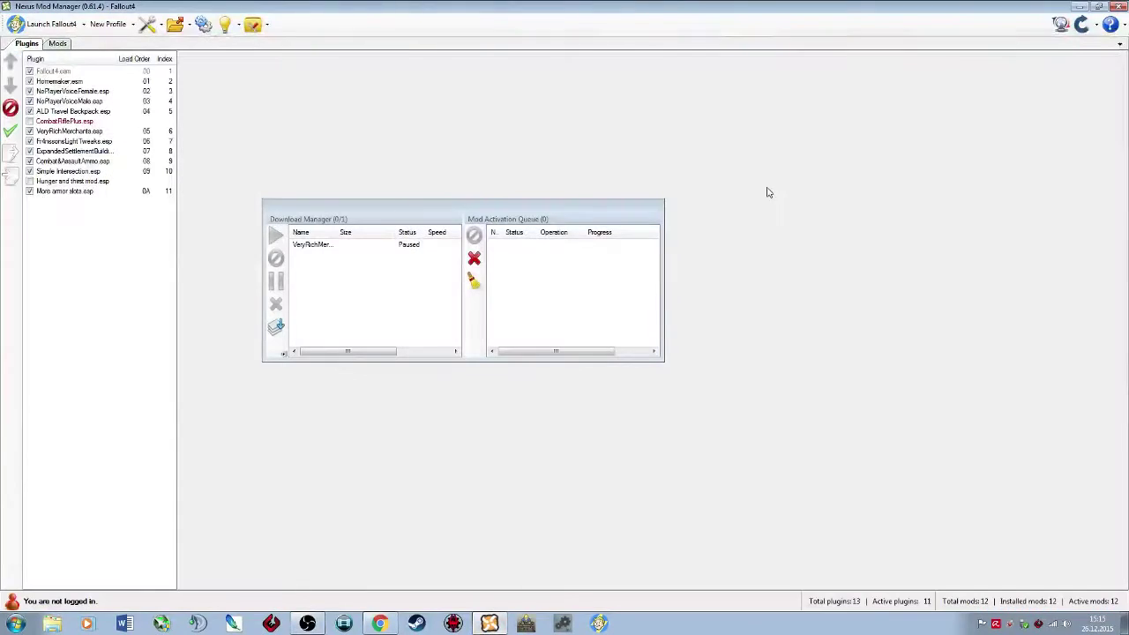
click(57, 44)
click(26, 63)
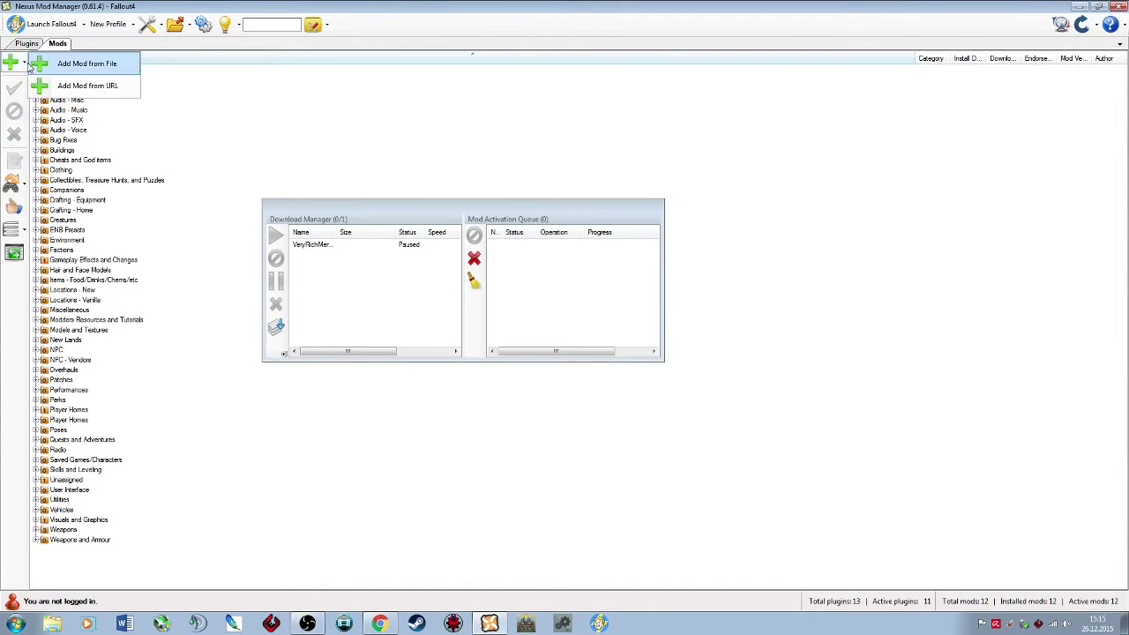
click(55, 62)
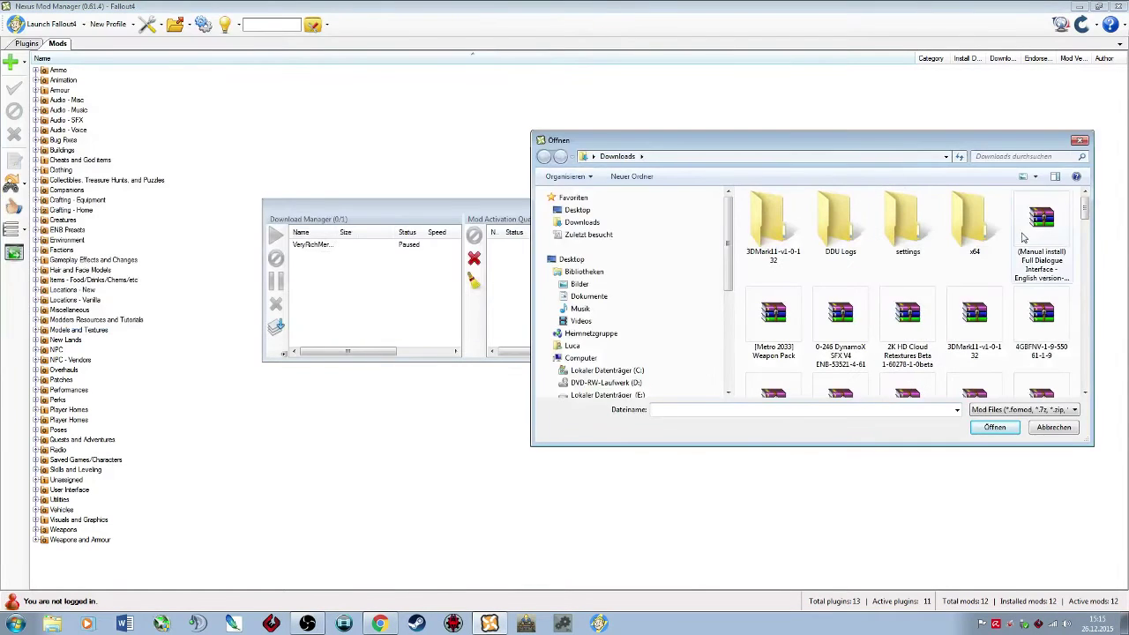
click(974, 318)
scroll(902, 323, down, 1)
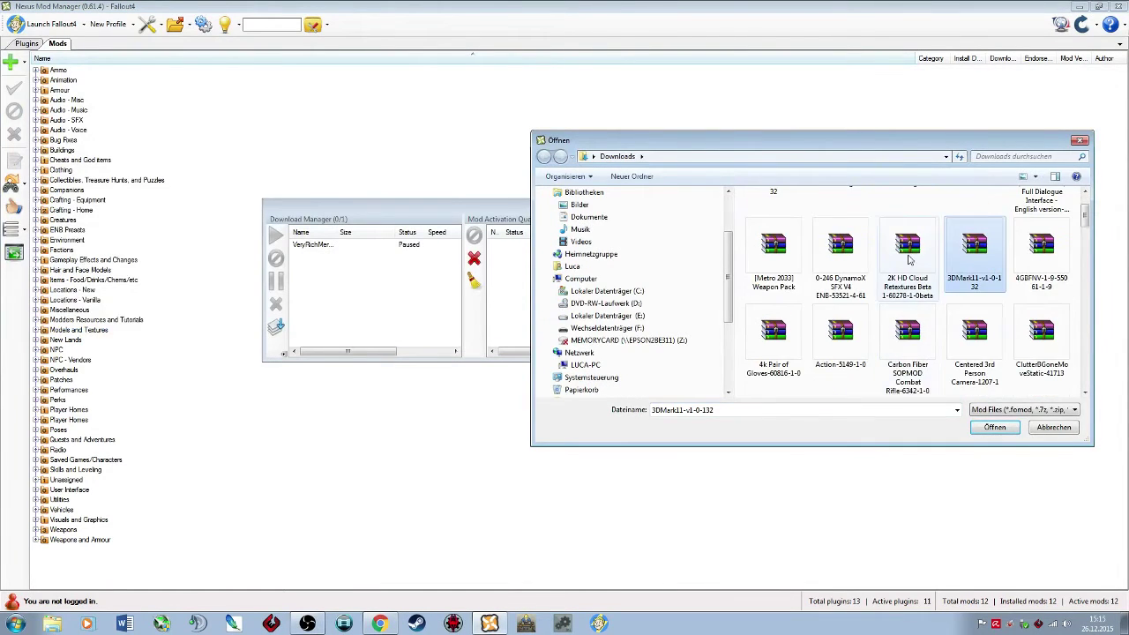
scroll(904, 300, down, 1)
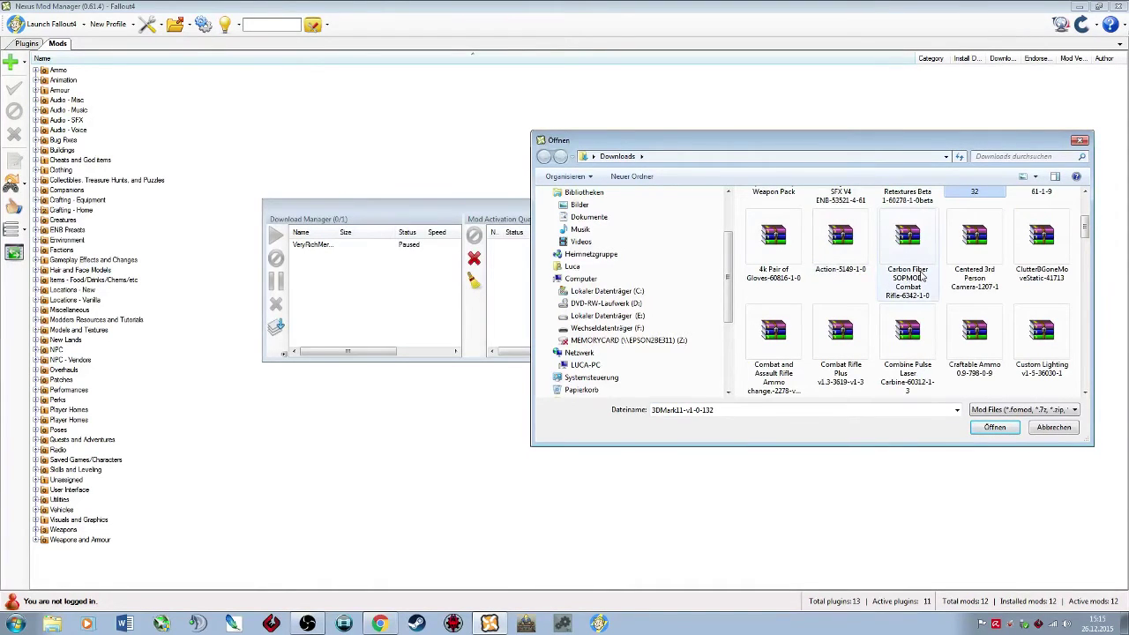
double_click(914, 280)
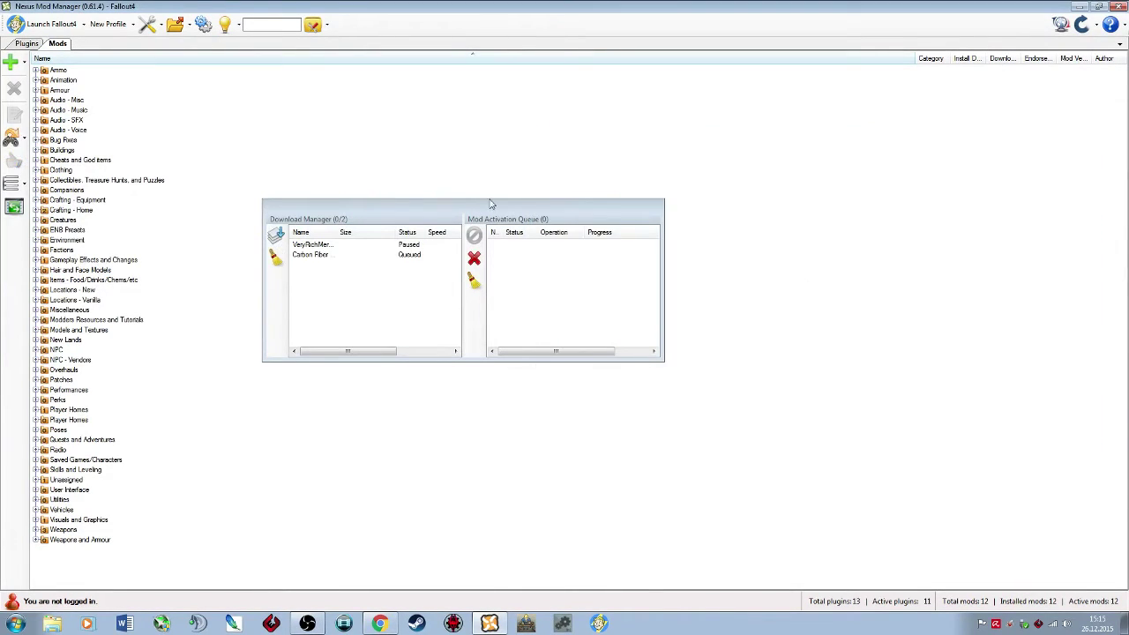
Move the floating Download Manager panel aside, log in when needed, and resume the queued Carbon Fiber mod entry.
click(416, 248)
click(406, 255)
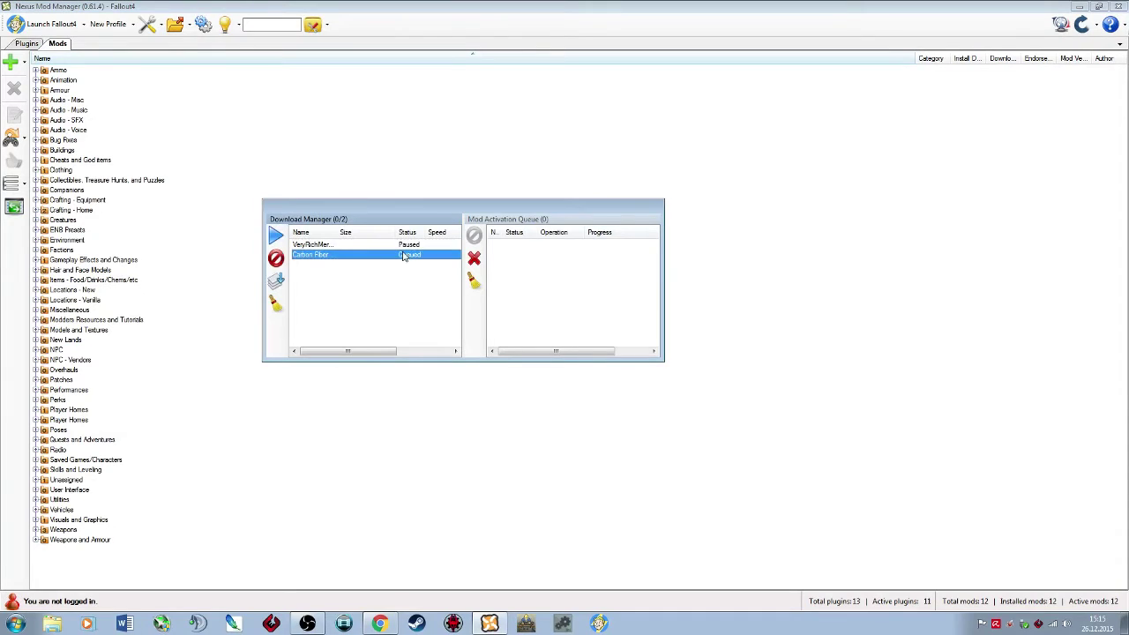
drag(436, 218, 270, 240)
click(179, 253)
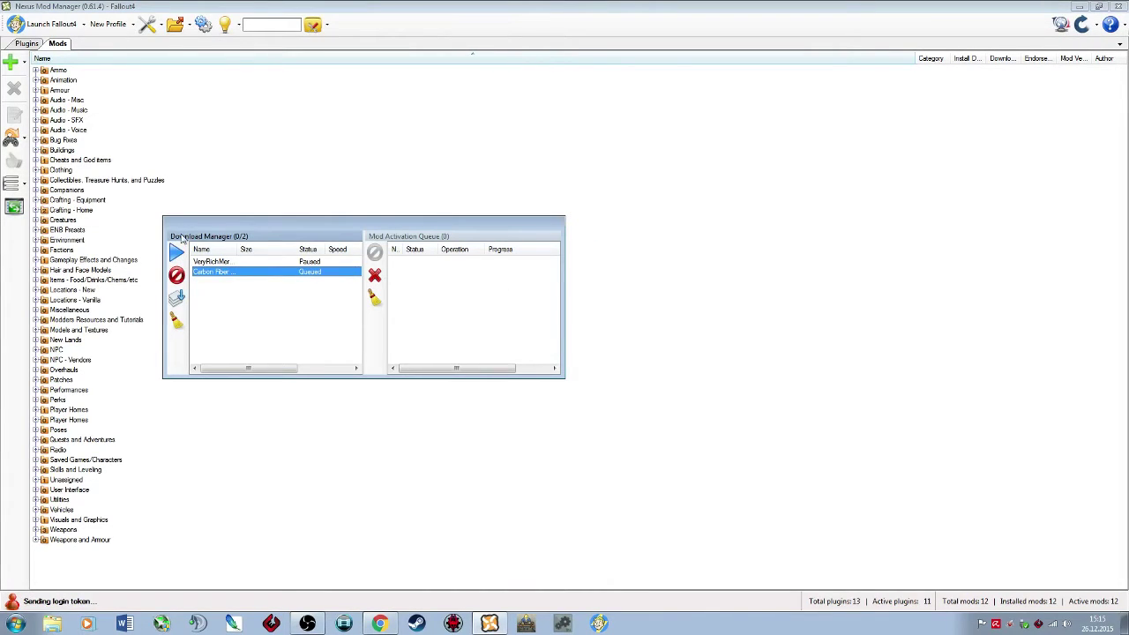
drag(253, 255, 565, 283)
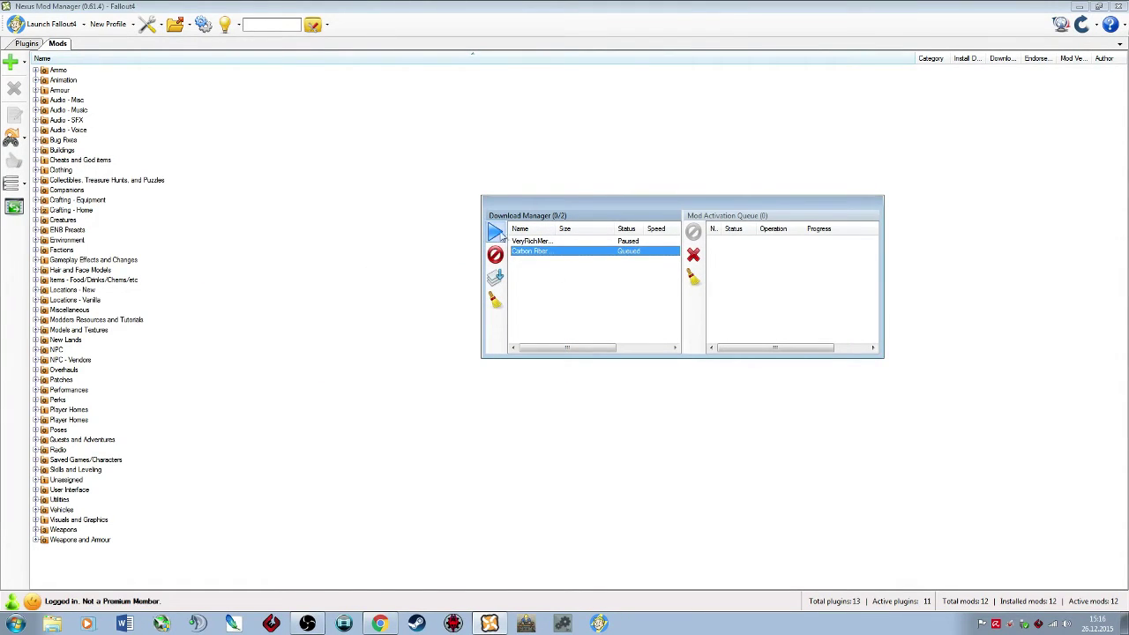
click(496, 233)
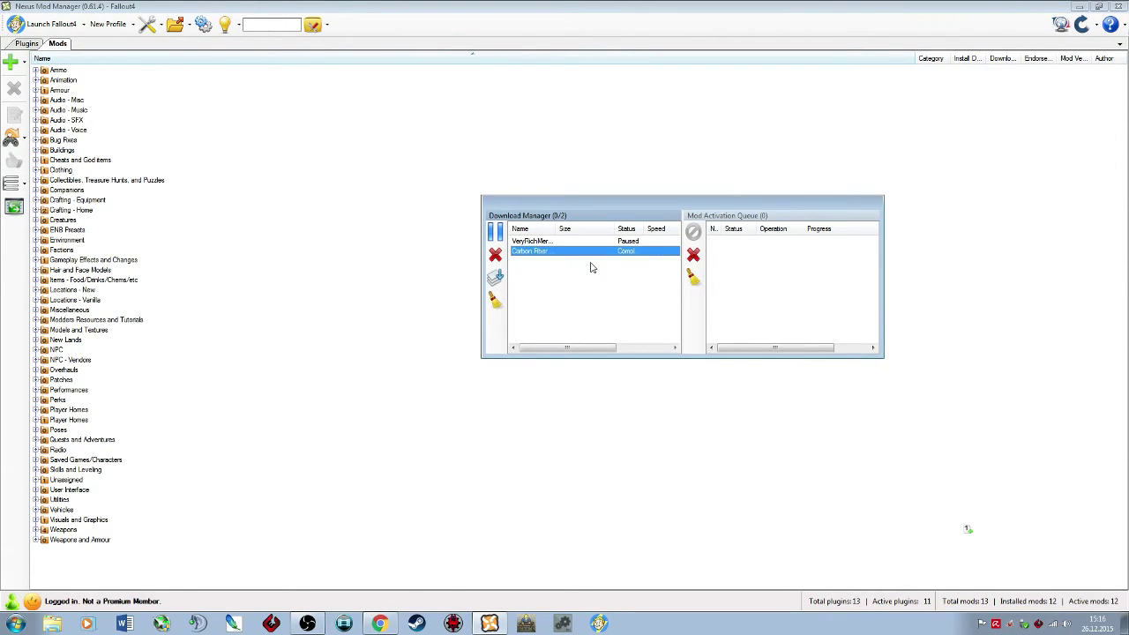
Expand the Weapons category and select the not yet installed Carbon Fiber Combat Rifle (Stand Alone) entry to view its description.
click(879, 529)
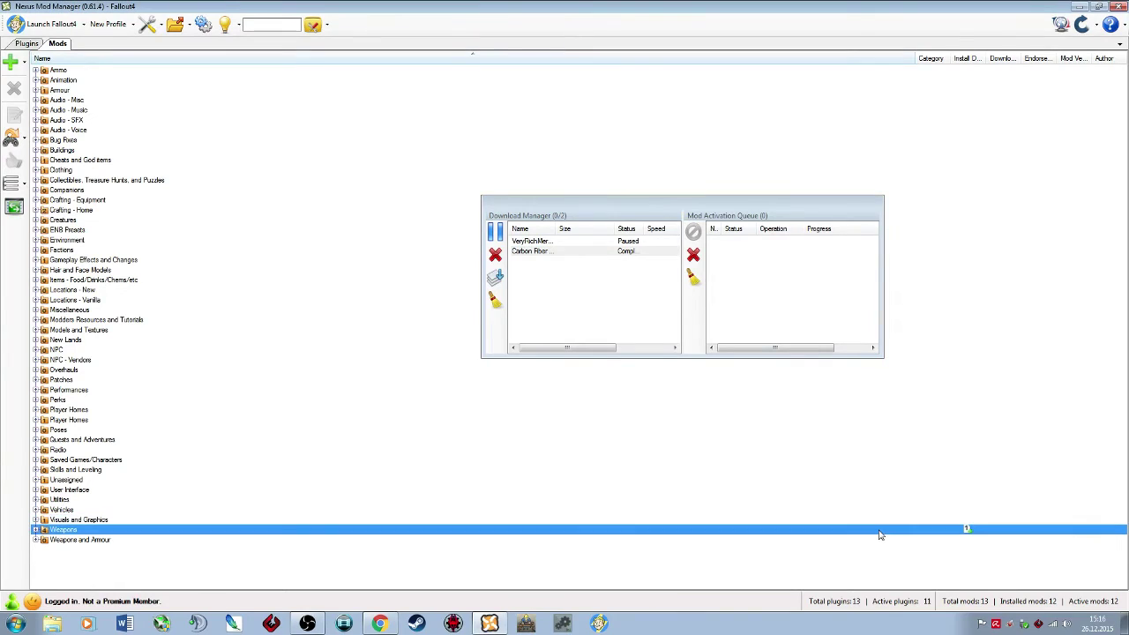
click(36, 530)
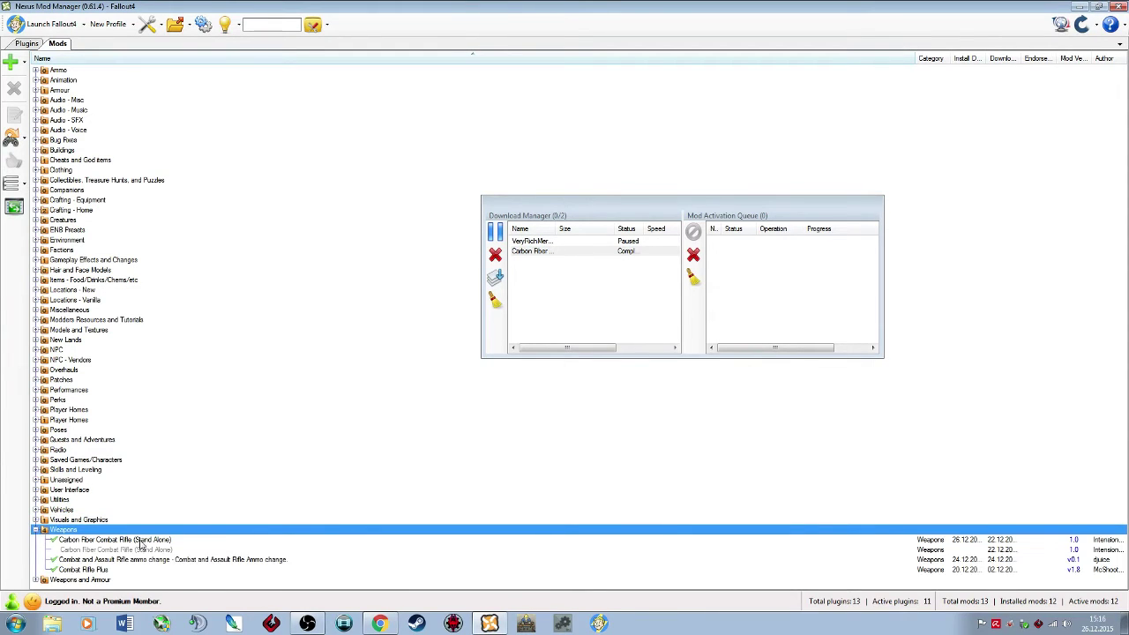
click(141, 550)
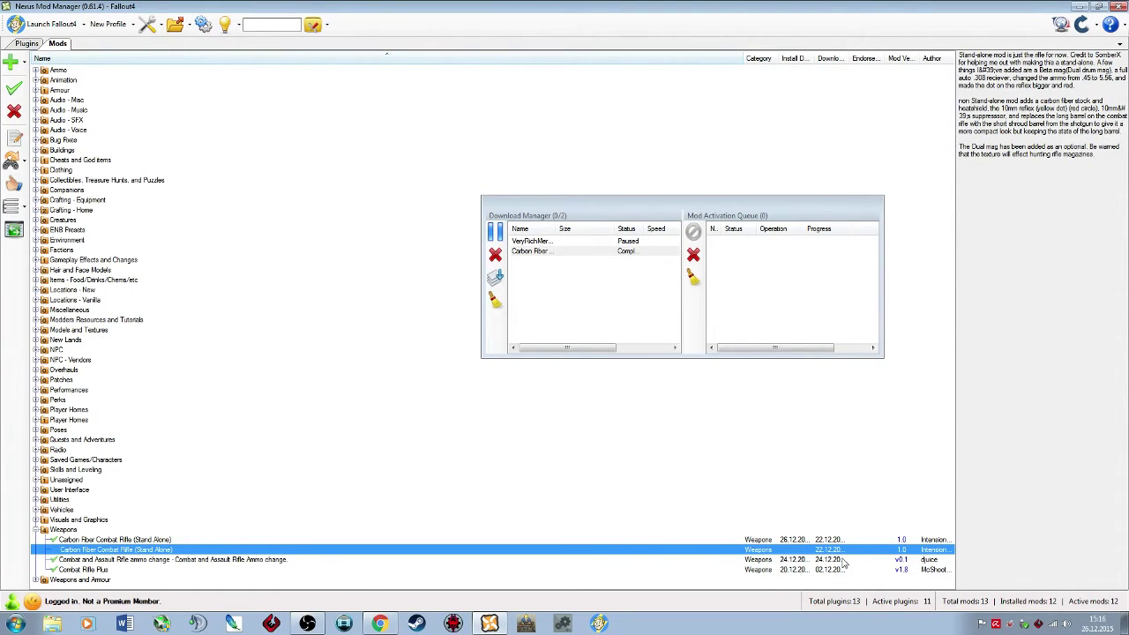
Review the plugin list, viewing details of CombatRiflePlus.esp, Combat&AssaultAmmo.esp, ExpandedSettlementBuildings.esp and Hunger and thirst mod.esp.
click(27, 43)
click(69, 91)
key(c)
key(c)
key(c)
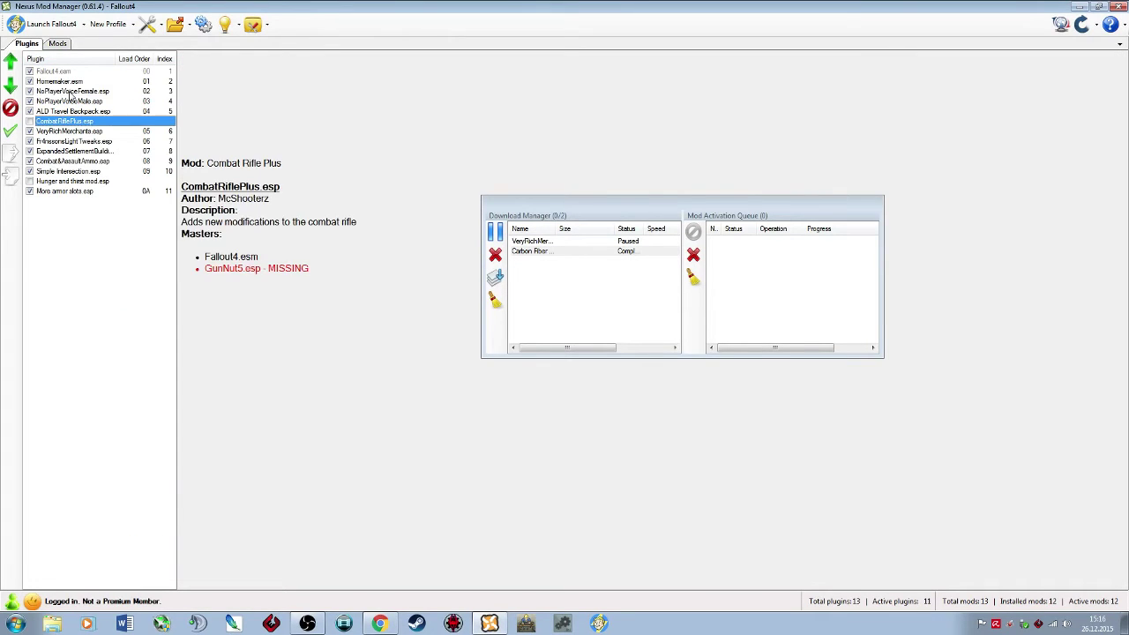
click(97, 163)
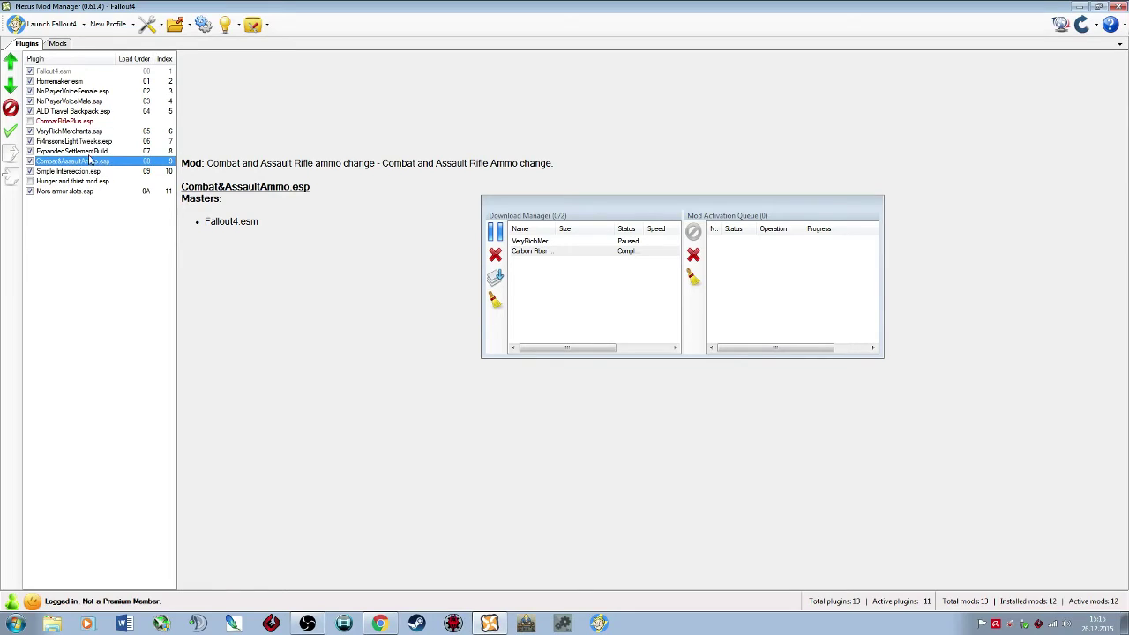
click(89, 154)
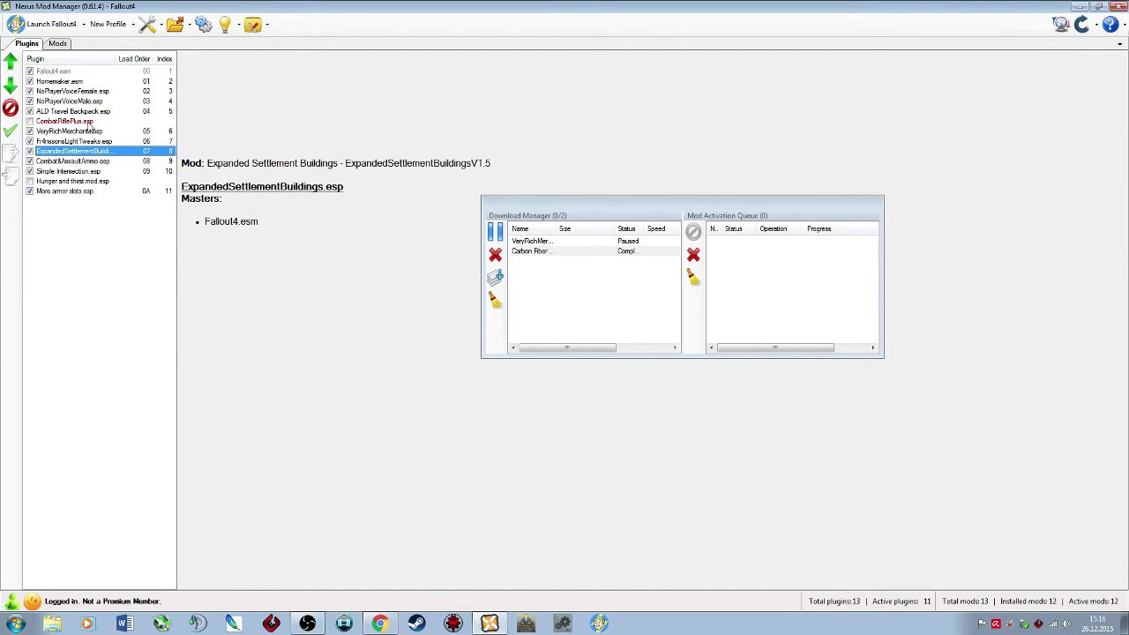
click(71, 181)
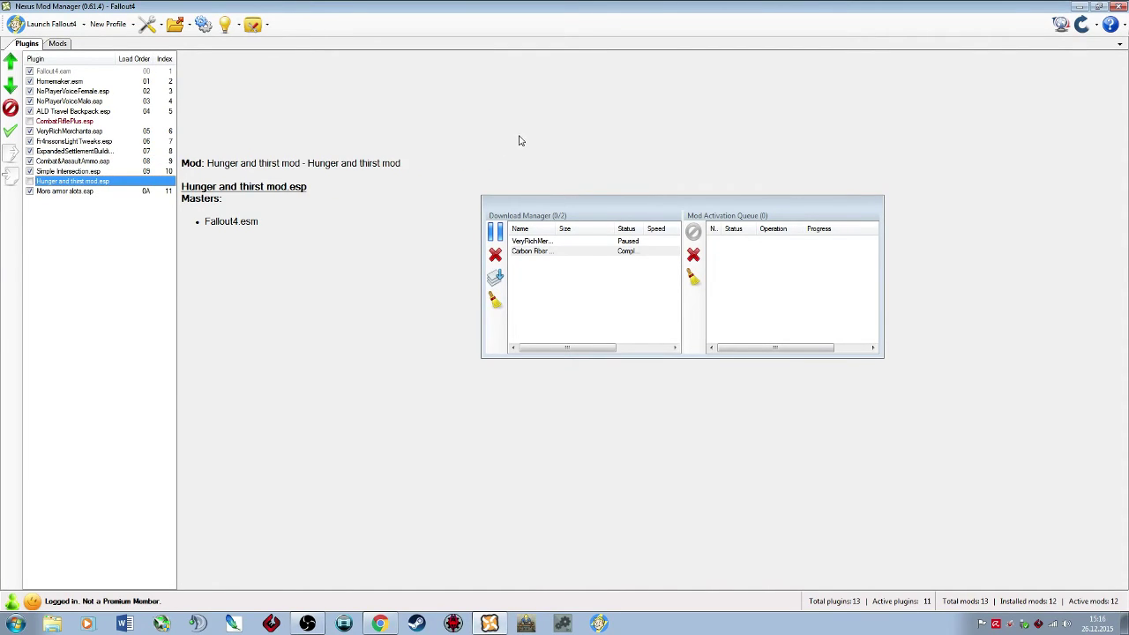
Close Nexus Mod Manager and select the F4 - More armor slots archive on the desktop.
click(1122, 7)
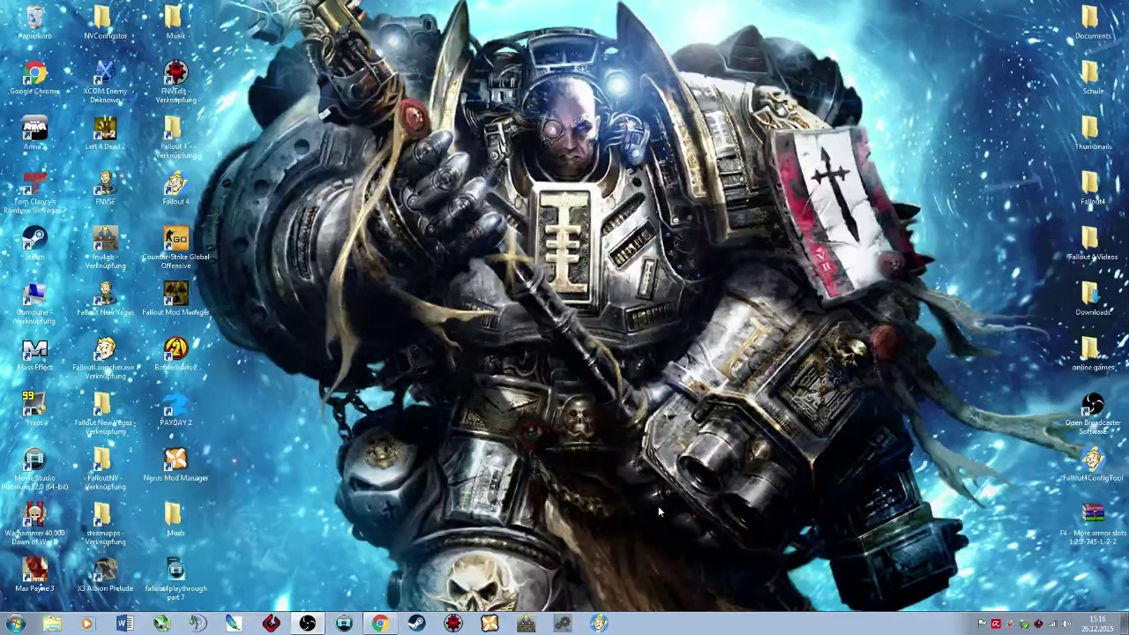
click(1072, 540)
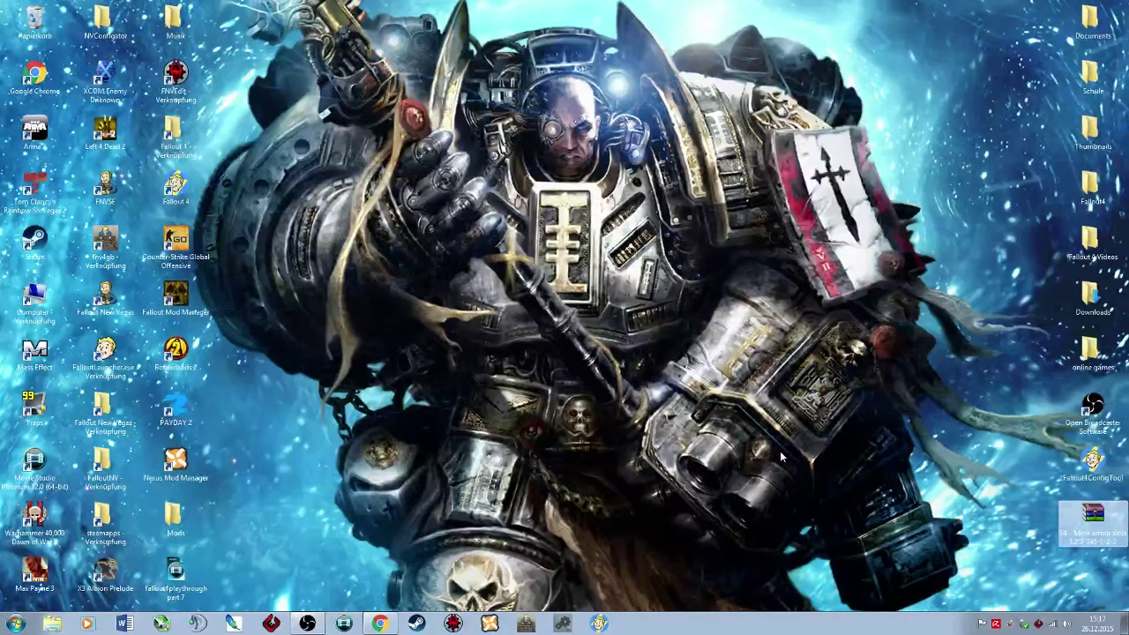